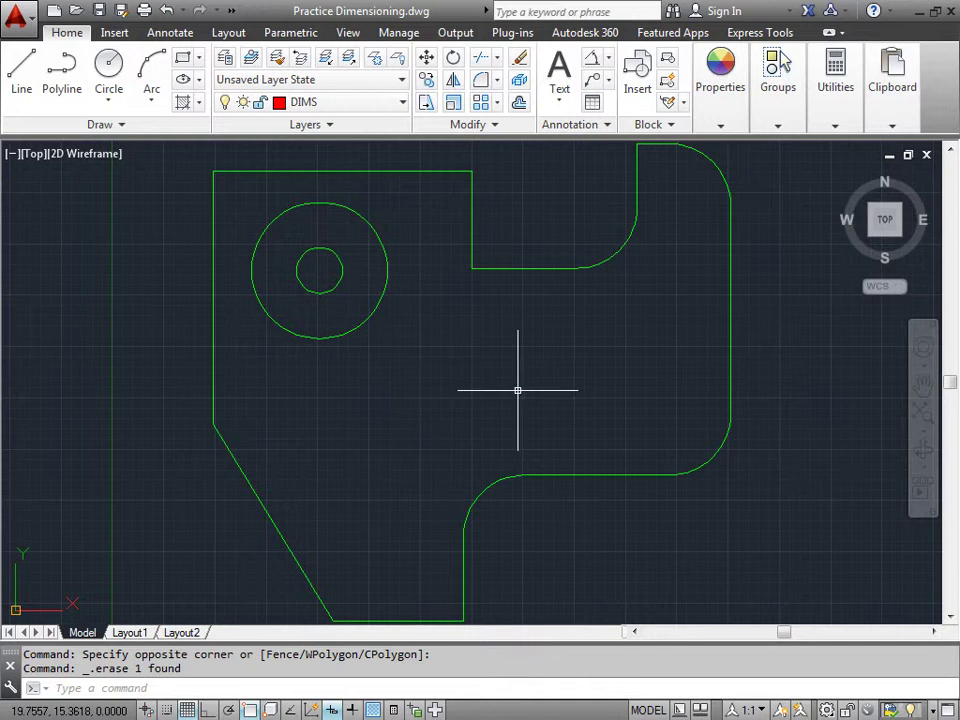
Browse to the Practice Dimensioning drawing, then close the file browser without opening it
{"action": "left_click", "coordinate": [77, 11]}
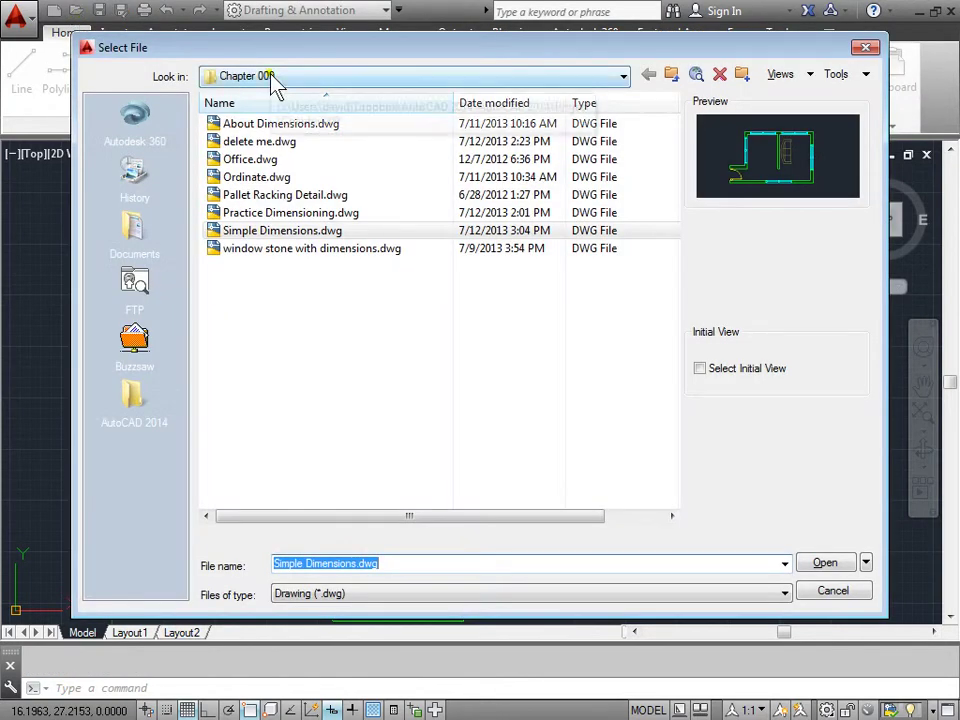
{"action": "left_click", "coordinate": [296, 219]}
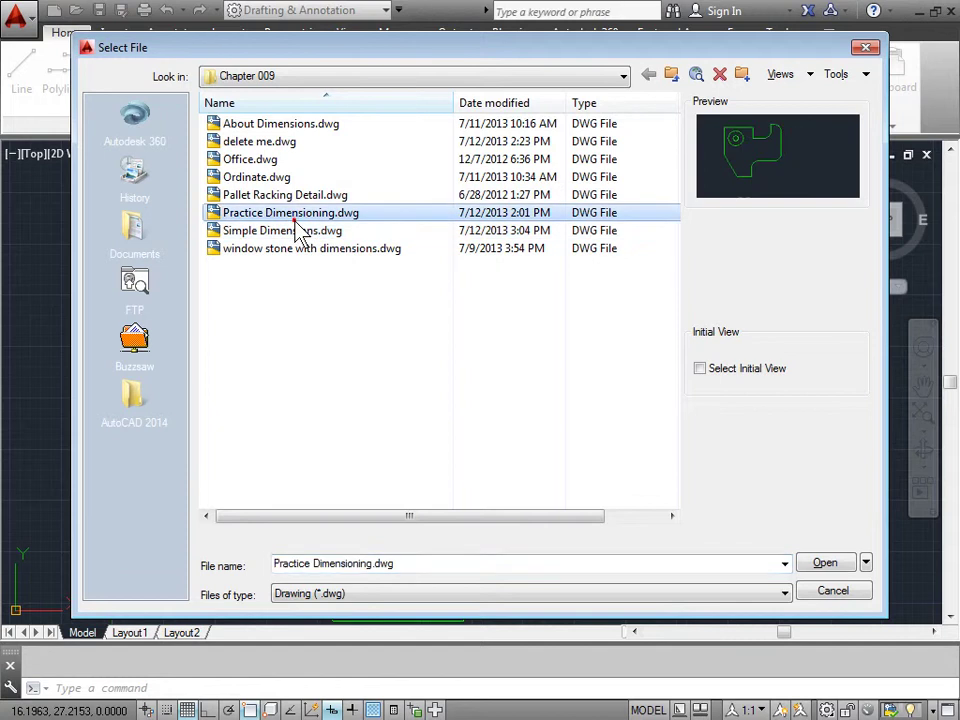
{"action": "left_click", "coordinate": [831, 592]}
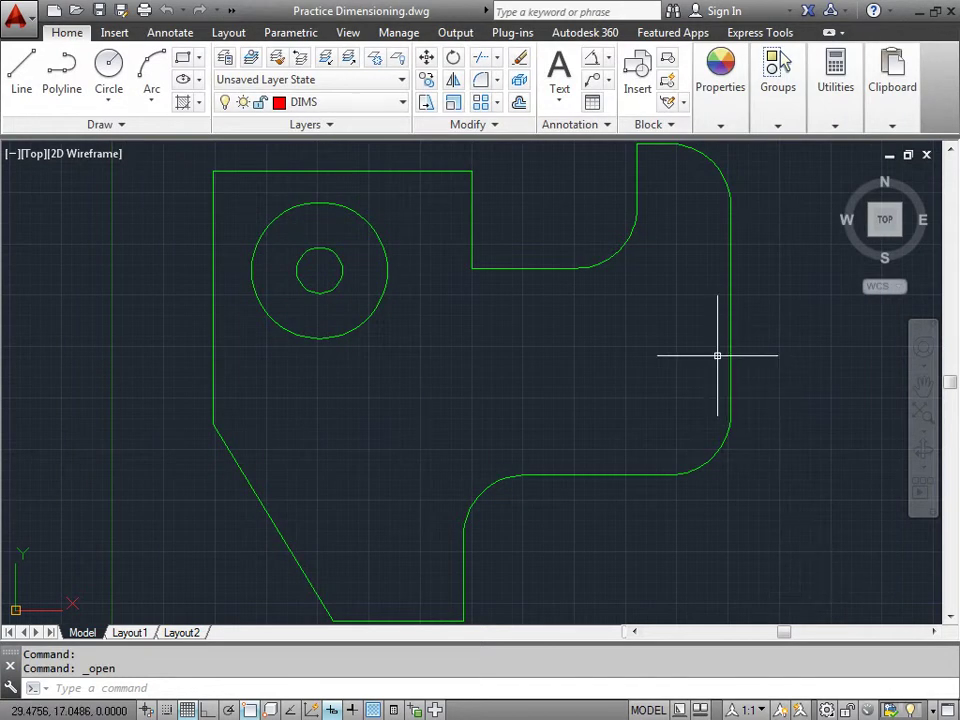
Add R3.0000 radius dimensions to the top-right and bottom-right rounded corners
{"action": "left_click", "coordinate": [610, 58]}
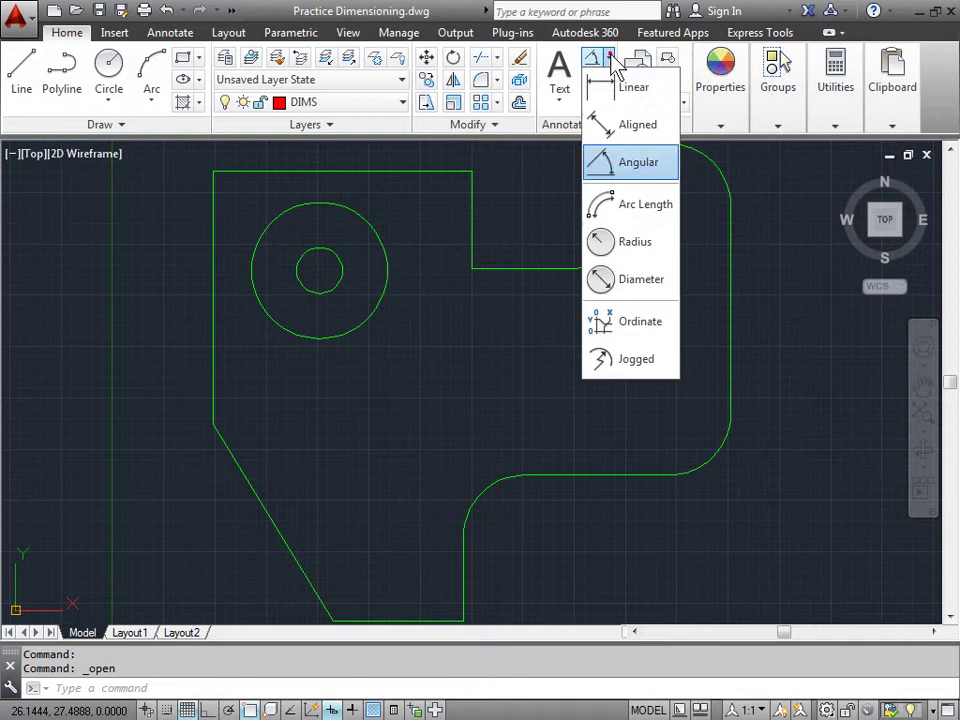
{"action": "left_click", "coordinate": [636, 244]}
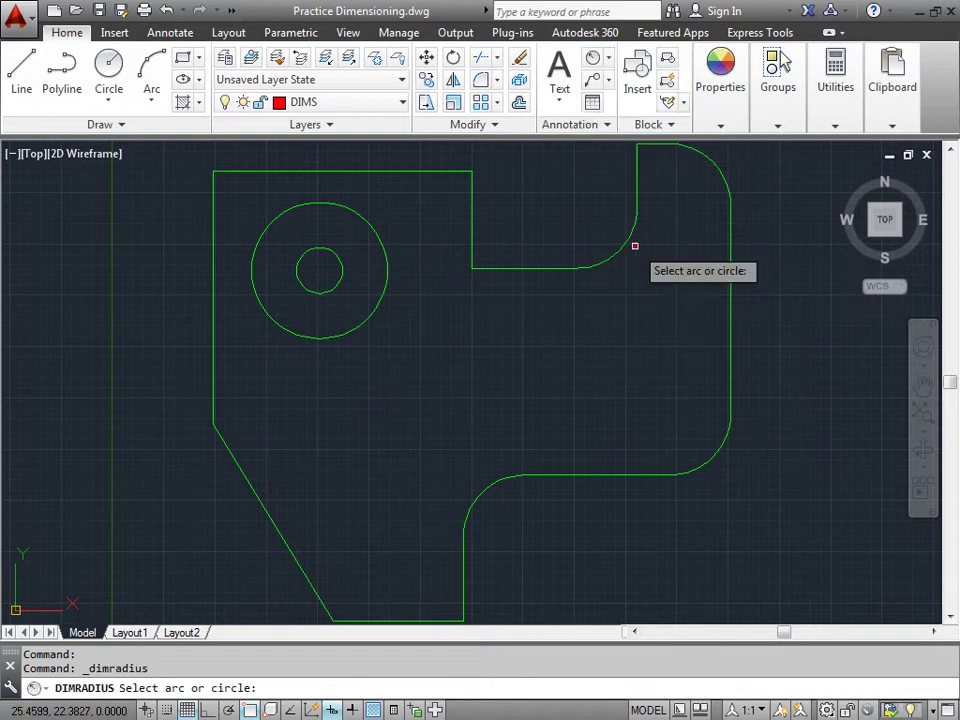
{"action": "left_click", "coordinate": [715, 167]}
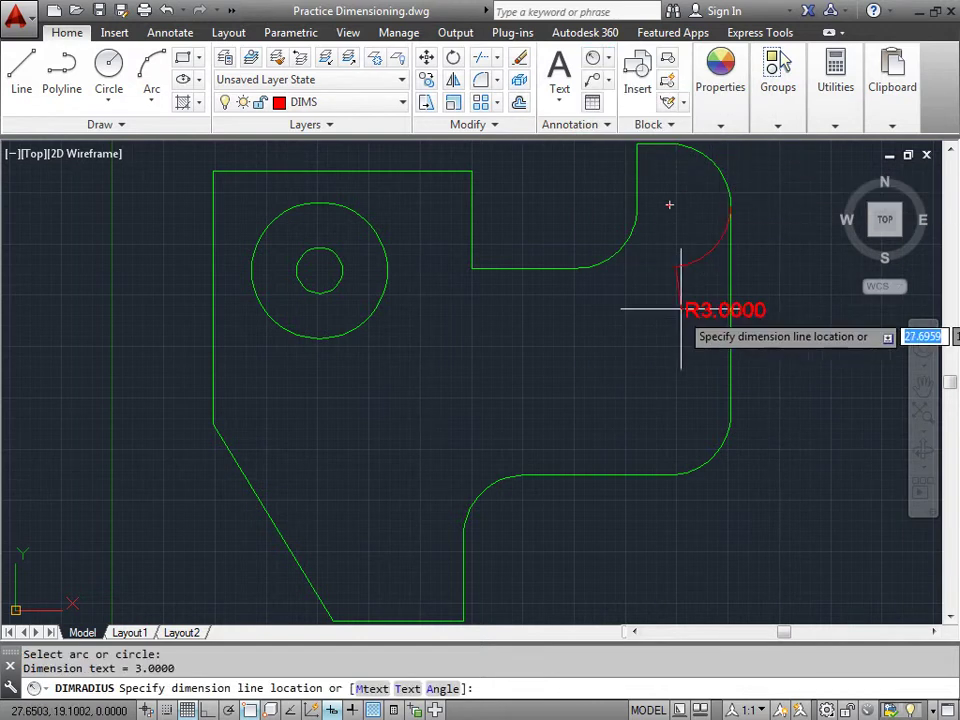
{"action": "left_click", "coordinate": [777, 187]}
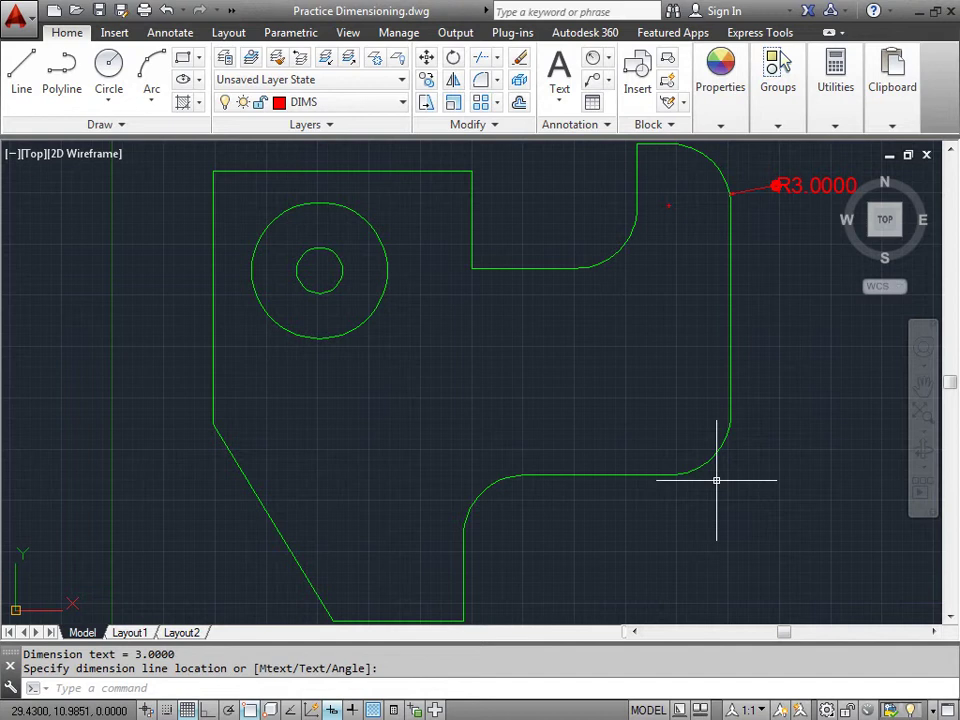
{"action": "key", "text": "Return"}
{"action": "left_click", "coordinate": [718, 450]}
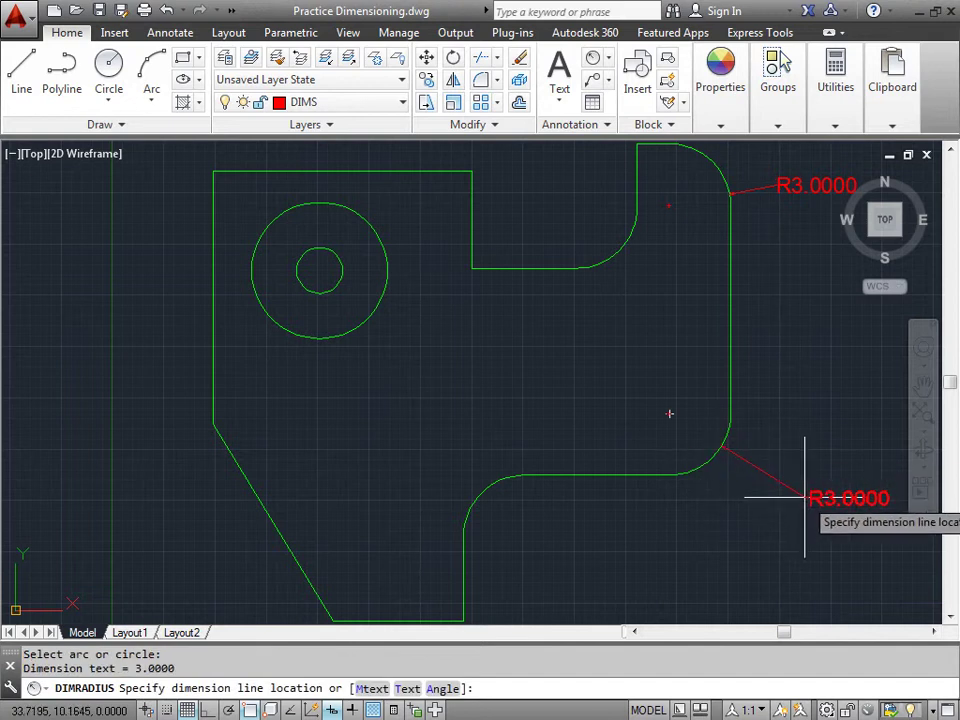
{"action": "left_click", "coordinate": [808, 497]}
Add R3.0000 radius dimensions to the inner arc by the top notch and the lower-left arc
{"action": "key", "text": "Return"}
{"action": "left_click", "coordinate": [626, 254]}
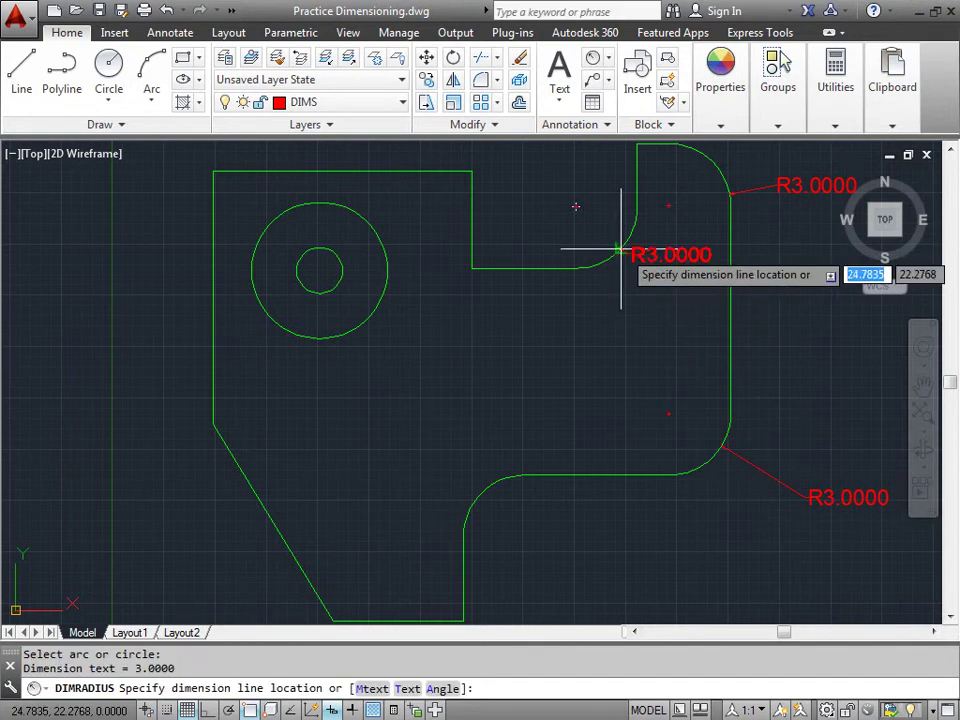
{"action": "left_click", "coordinate": [617, 319]}
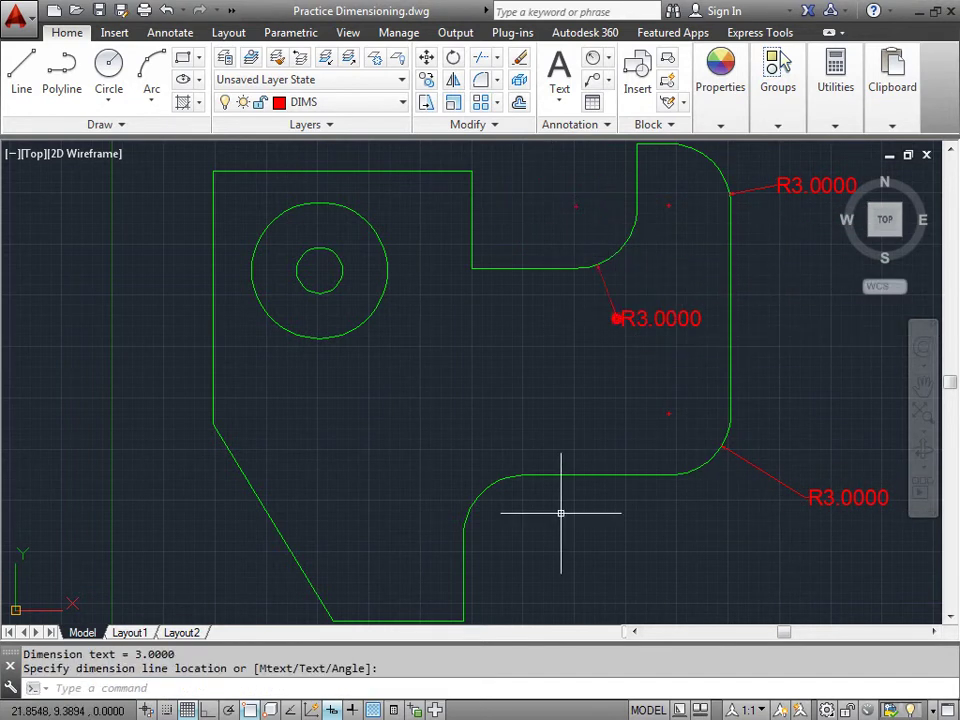
{"action": "key", "text": "Return"}
{"action": "left_click", "coordinate": [483, 491]}
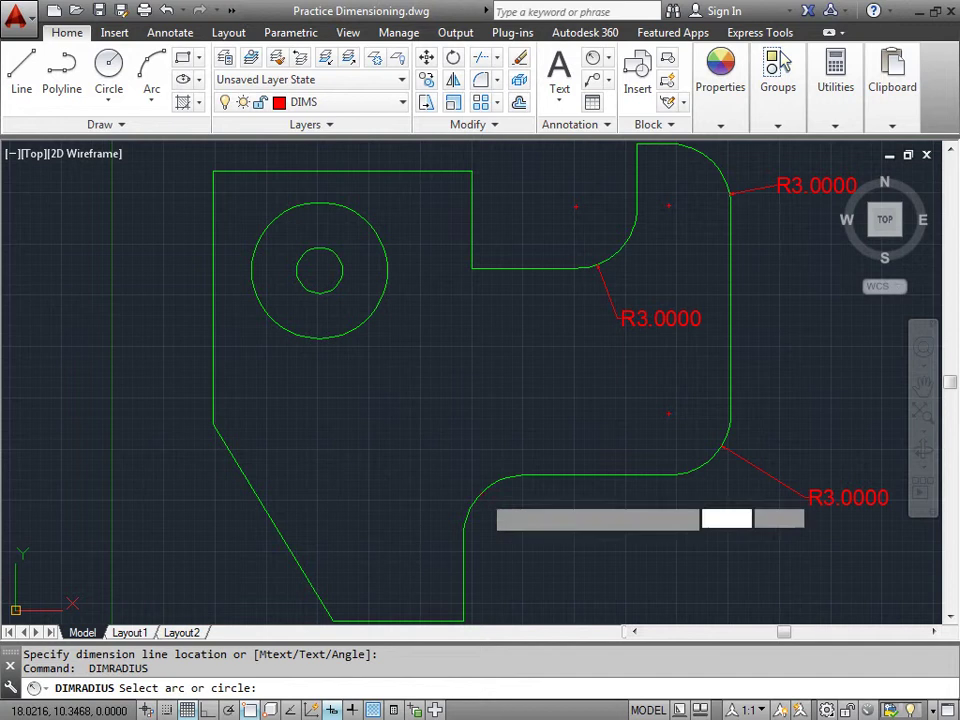
{"action": "left_click", "coordinate": [408, 430]}
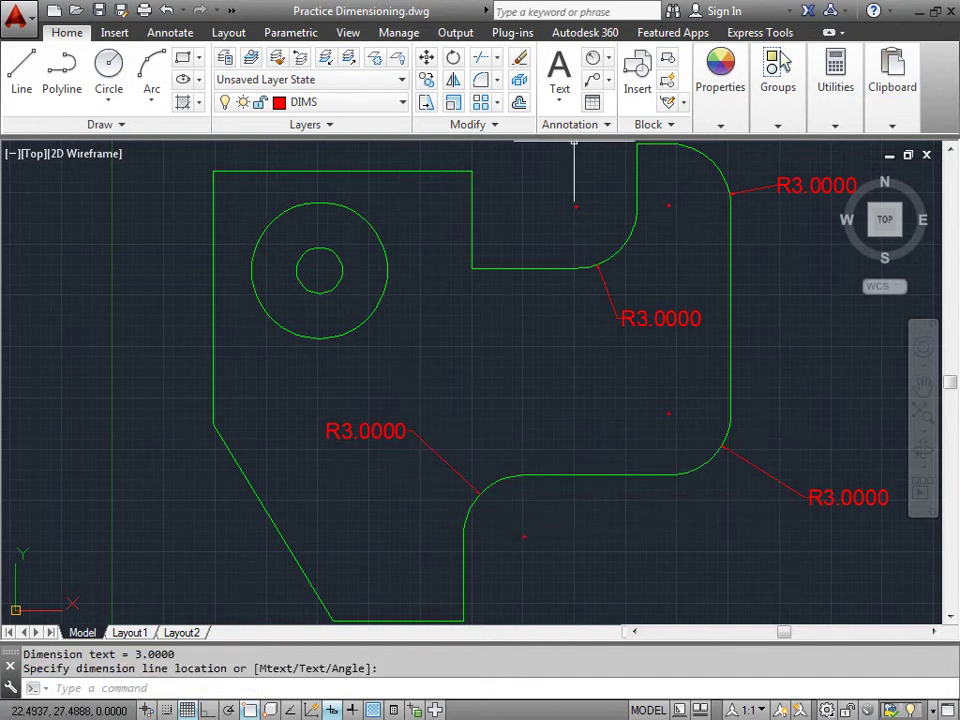
Delete the lower-left, middle and lower-right radius dimensions
{"action": "left_click", "coordinate": [401, 496]}
{"action": "left_click", "coordinate": [311, 399]}
{"action": "key", "text": "Delete"}
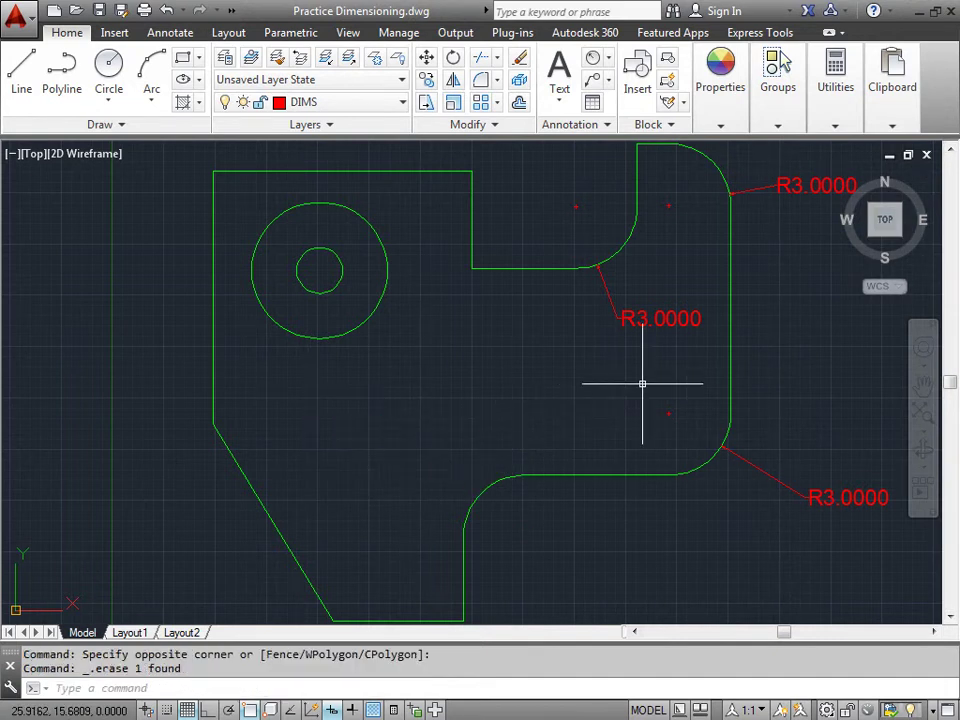
{"action": "left_click", "coordinate": [658, 386]}
{"action": "left_click", "coordinate": [597, 297]}
{"action": "key", "text": "Delete"}
{"action": "left_click", "coordinate": [850, 537]}
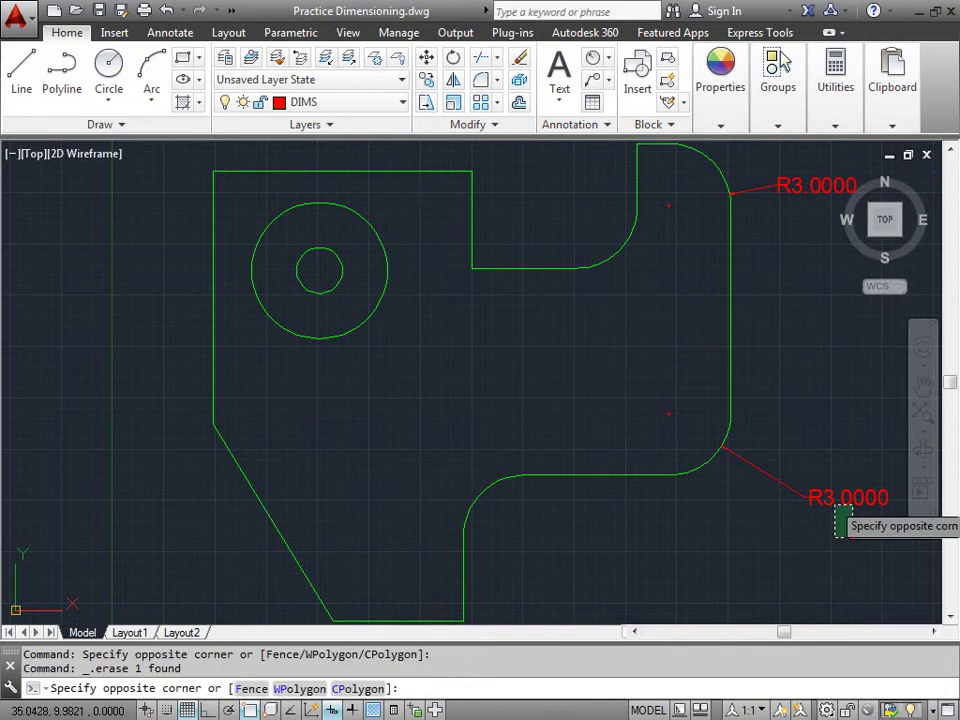
{"action": "left_click", "coordinate": [793, 439]}
{"action": "key", "text": "Delete"}
Move the top-right R3.0000 label higher and further right with a longer leader
{"action": "mouse_move", "coordinate": [793, 328]}
{"action": "middle_mouse_down"}
{"action": "mouse_move", "coordinate": [673, 363]}
{"action": "mouse_move", "coordinate": [564, 417]}
{"action": "middle_mouse_up"}
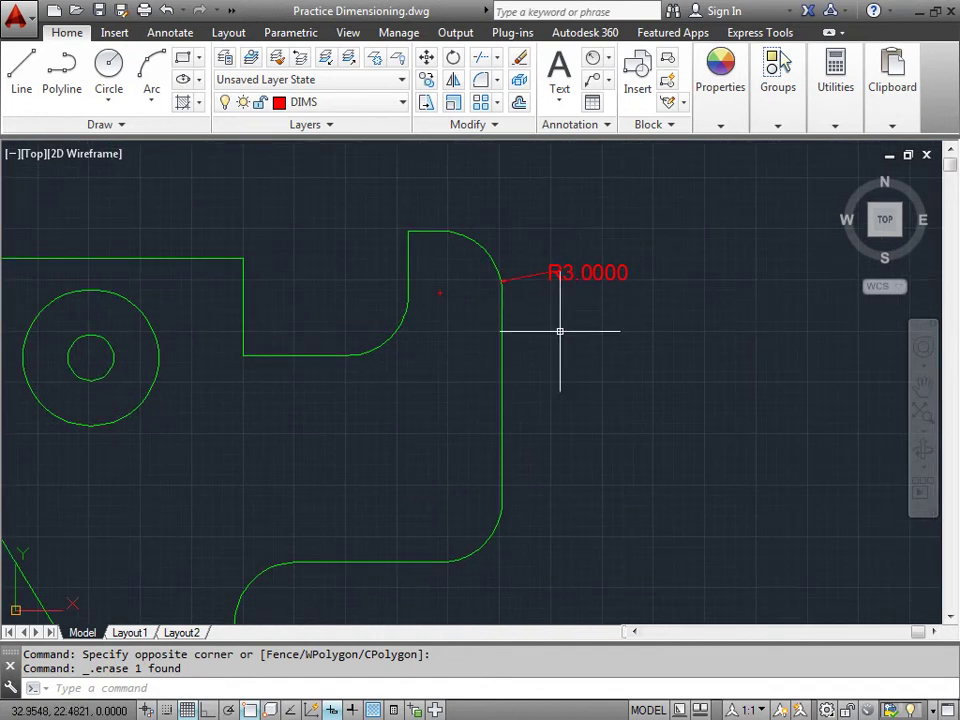
{"action": "left_click", "coordinate": [565, 274]}
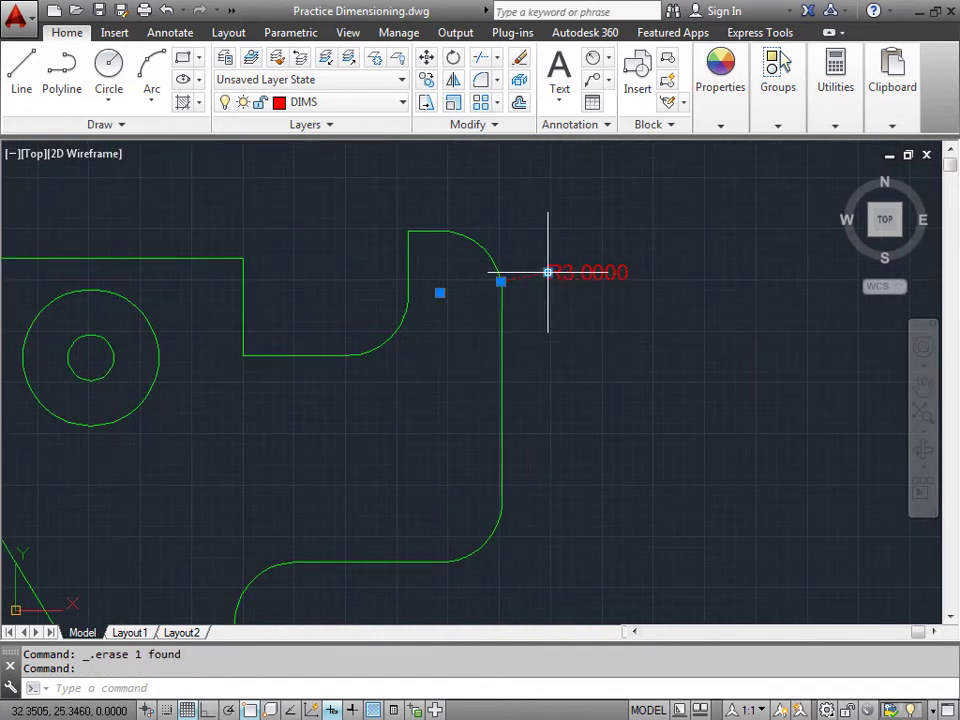
{"action": "left_click", "coordinate": [548, 272]}
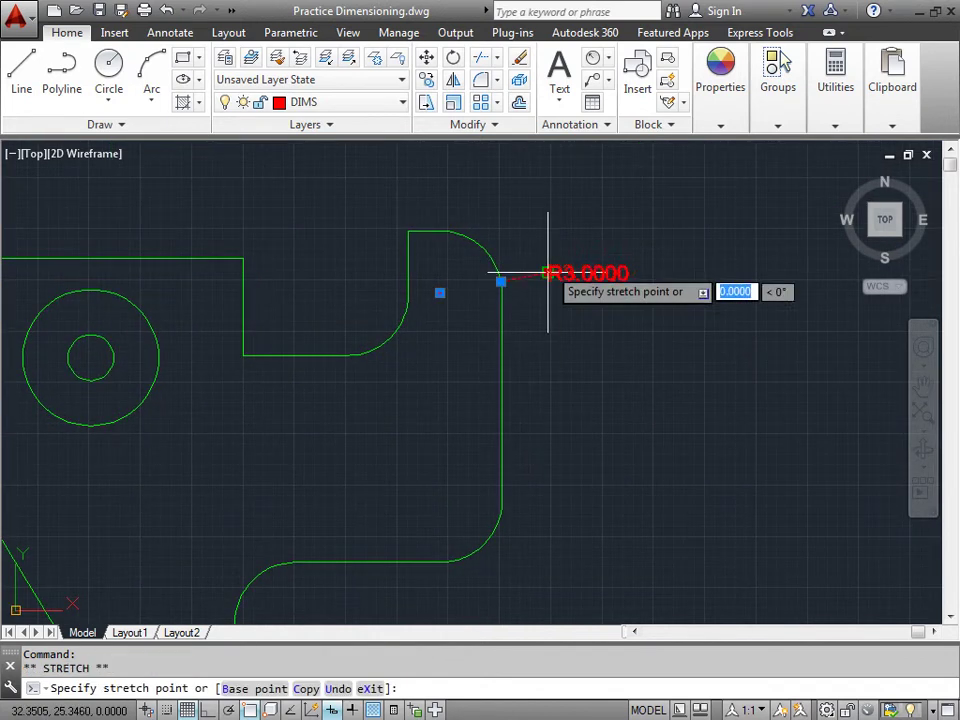
{"action": "left_click", "coordinate": [572, 211]}
{"action": "mouse_move", "coordinate": [616, 212]}
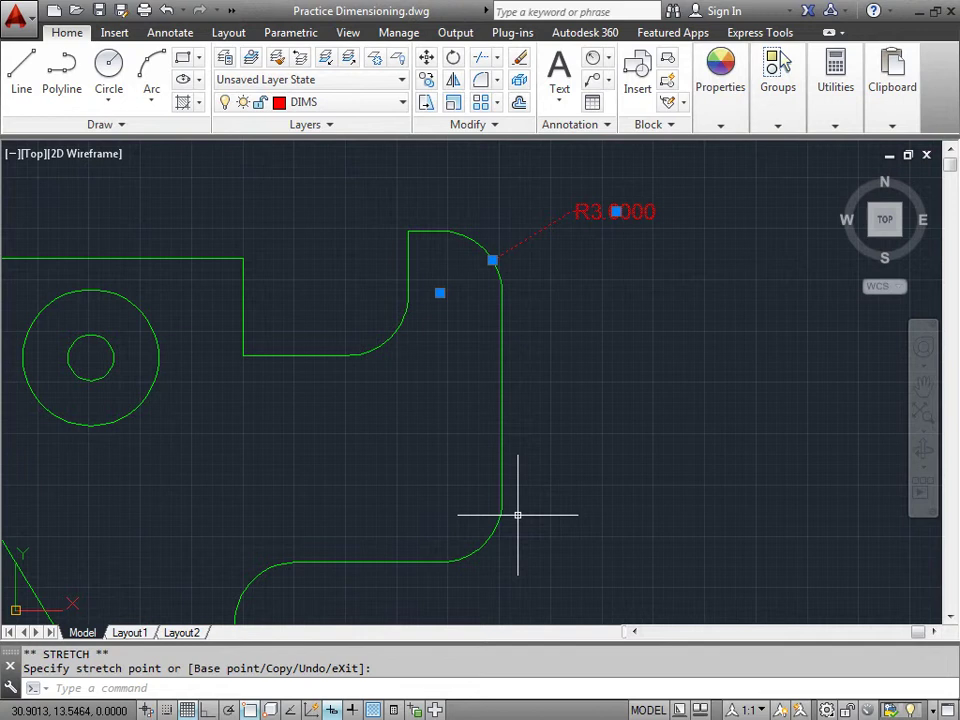
{"action": "key", "text": "Escape"}
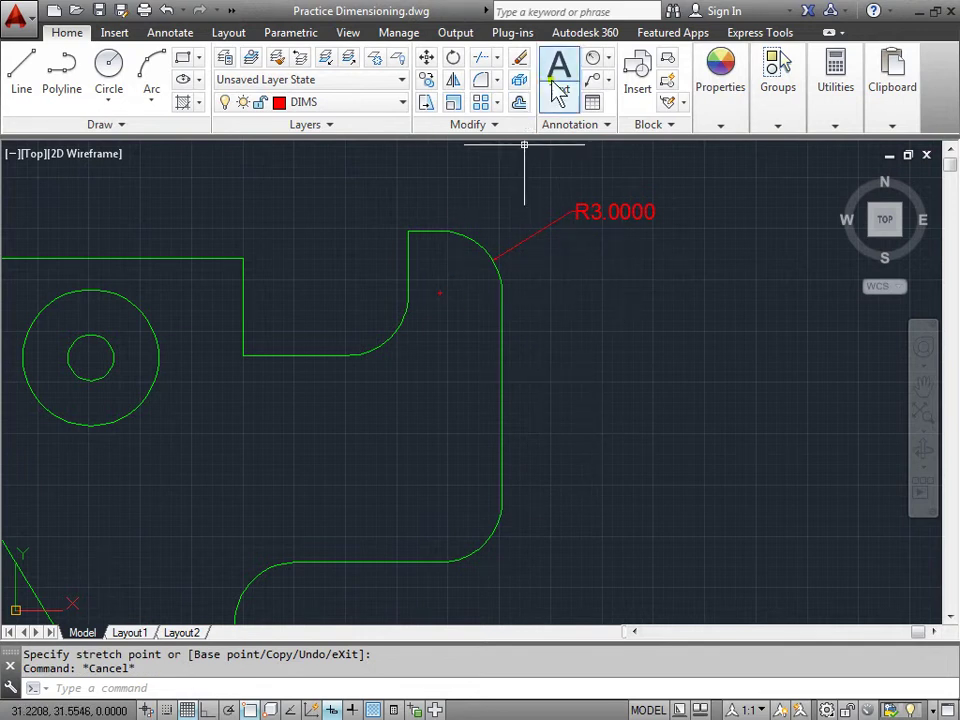
Dimension the lower-right arc at R3.0000 with its text angled at 30°
{"action": "left_click", "coordinate": [594, 58]}
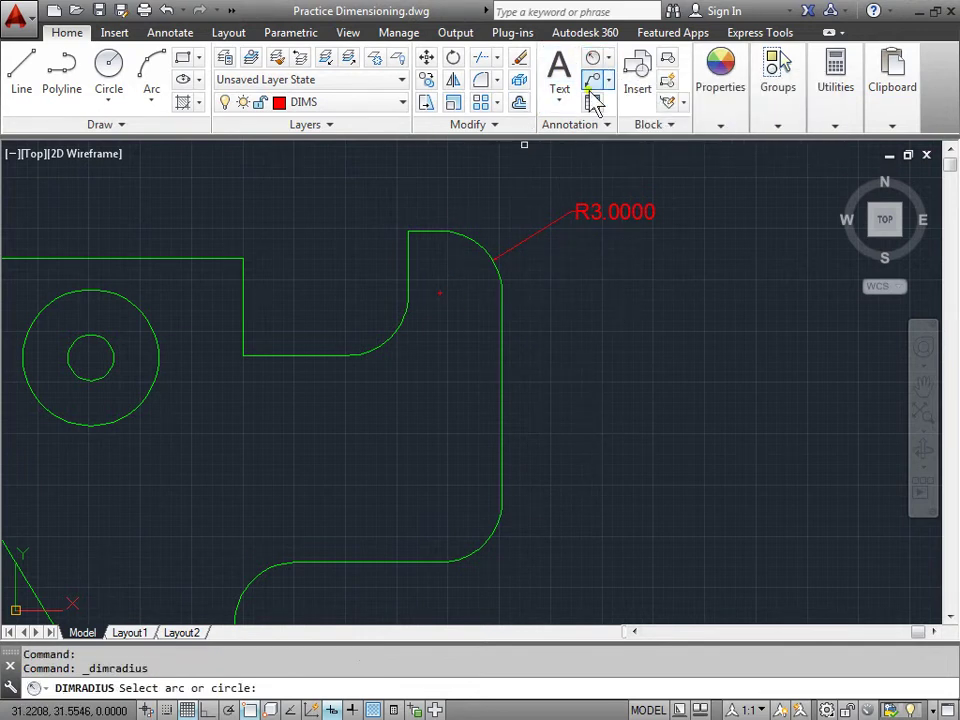
{"action": "middle_click_drag", "start_coordinate": [551, 441], "coordinate": [461, 358]}
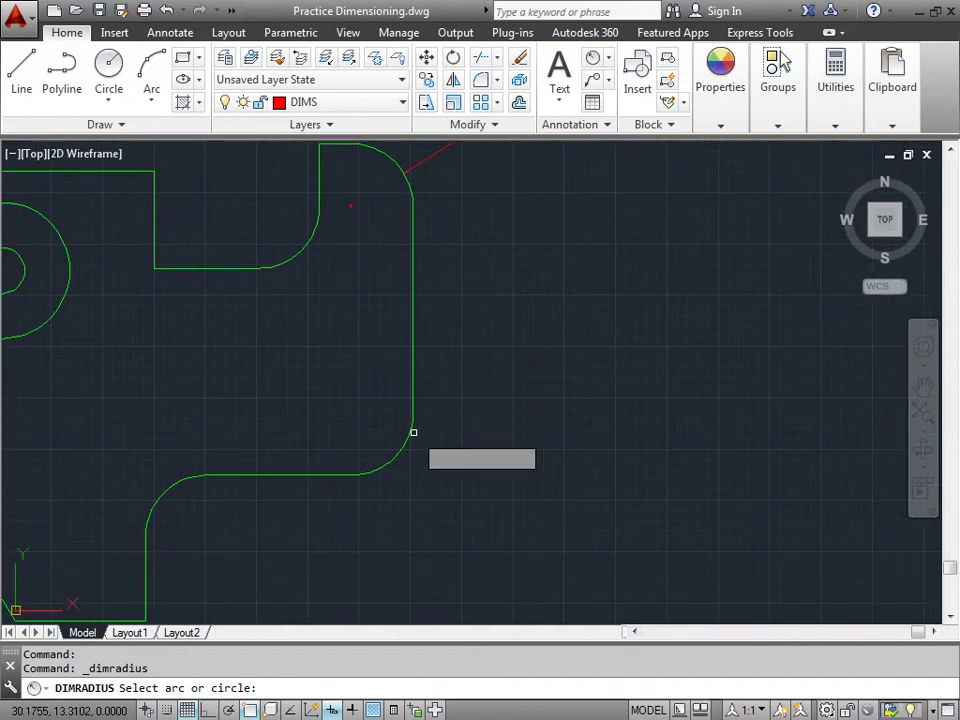
{"action": "left_click", "coordinate": [407, 439]}
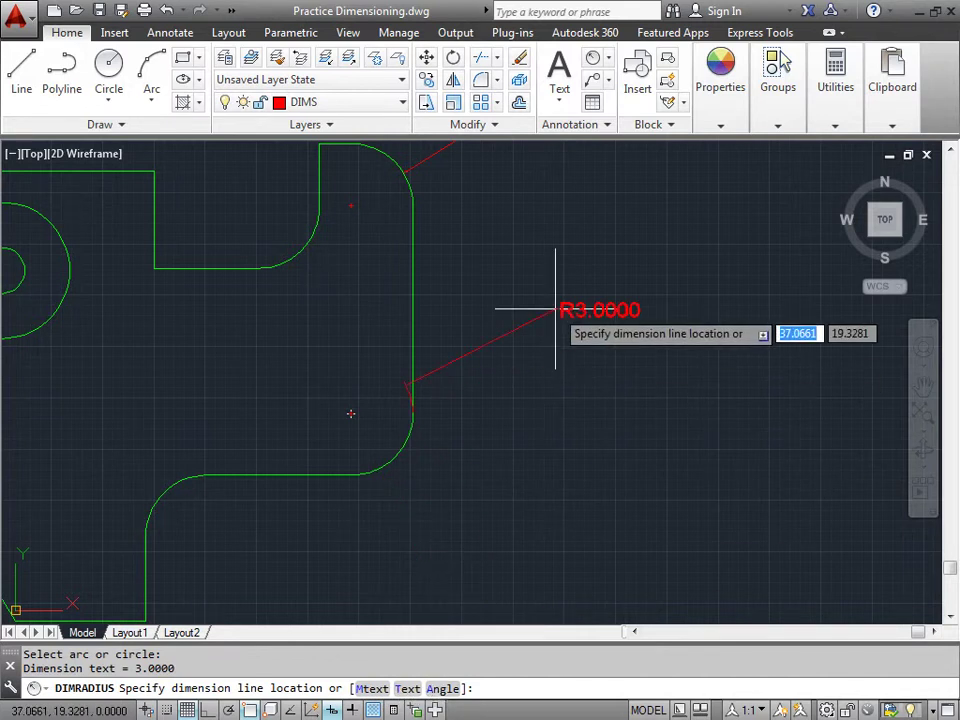
{"action": "right_click", "coordinate": [585, 345]}
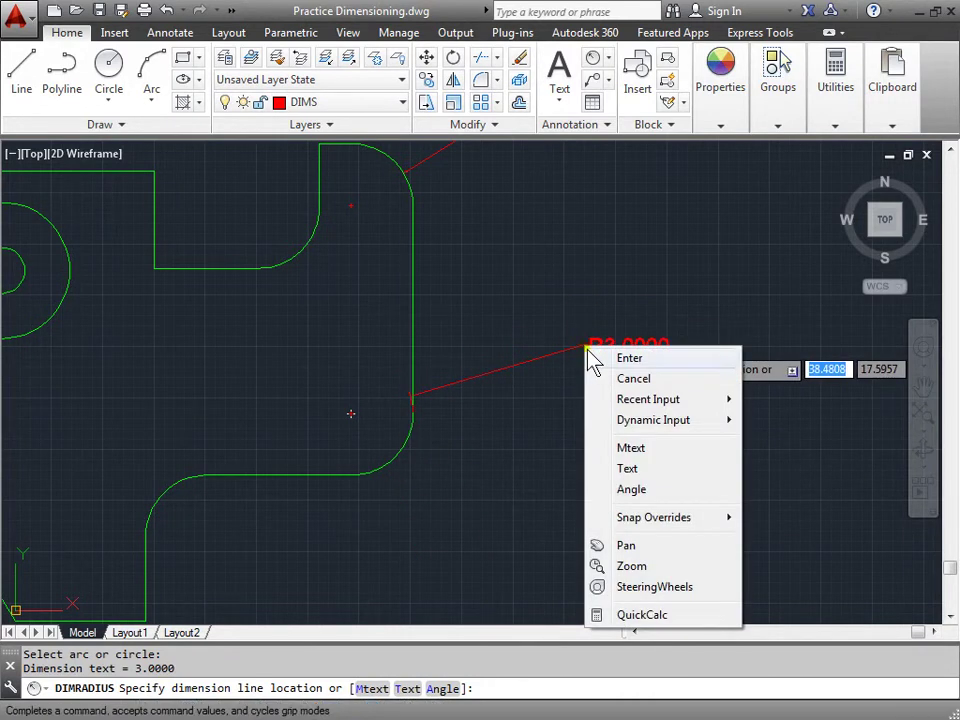
{"action": "left_click", "coordinate": [643, 491]}
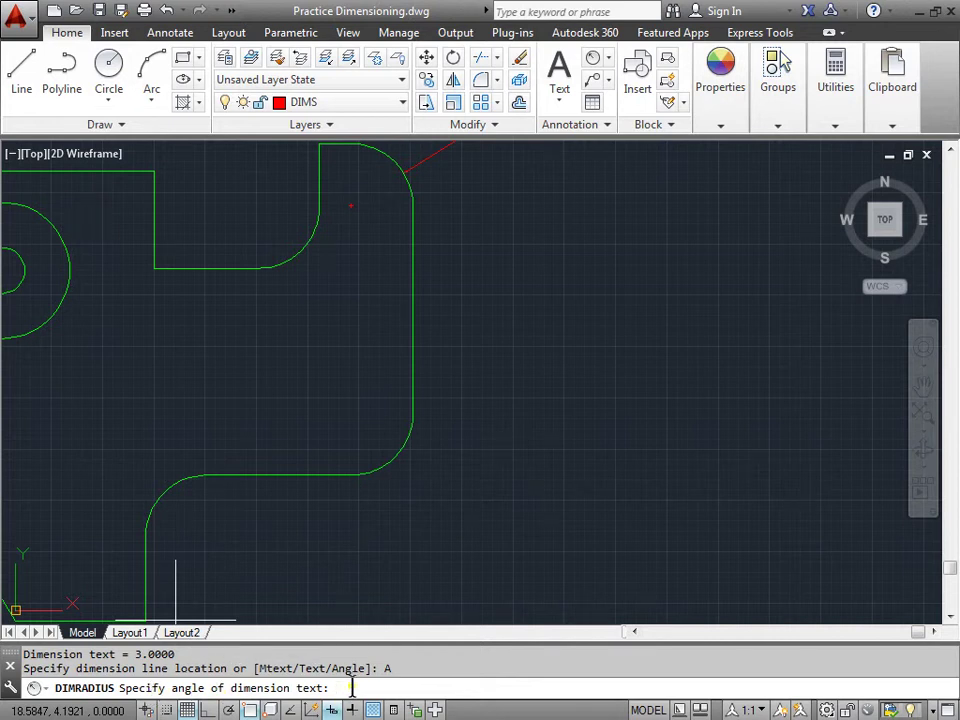
{"action": "key", "text": "Return"}
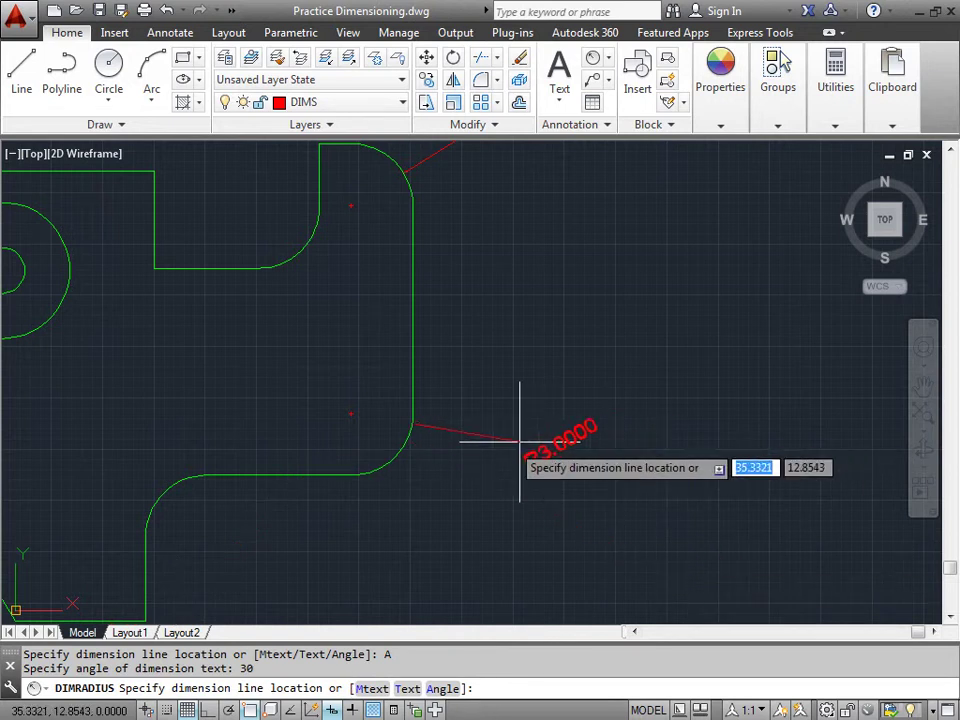
{"action": "mouse_move", "coordinate": [532, 310]}
{"action": "middle_mouse_down"}
{"action": "mouse_move", "coordinate": [533, 300]}
{"action": "mouse_move", "coordinate": [529, 514]}
{"action": "middle_mouse_up"}
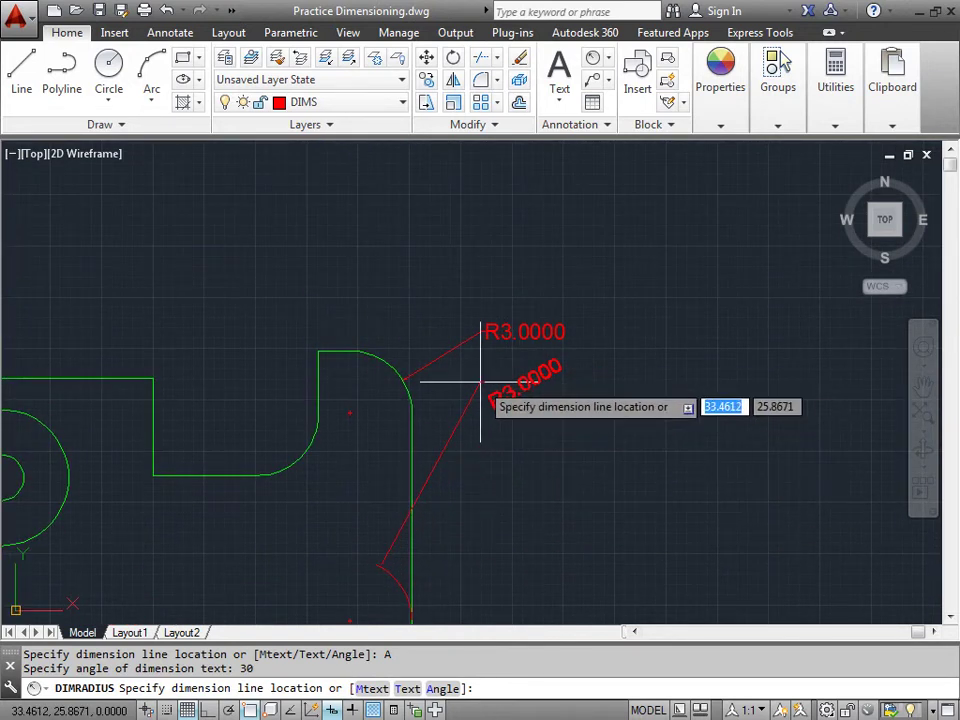
{"action": "mouse_move", "coordinate": [514, 568]}
{"action": "middle_mouse_down"}
{"action": "mouse_move", "coordinate": [519, 484]}
{"action": "mouse_move", "coordinate": [480, 338]}
{"action": "middle_mouse_up"}
{"action": "middle_click_drag", "start_coordinate": [444, 430], "coordinate": [445, 386]}
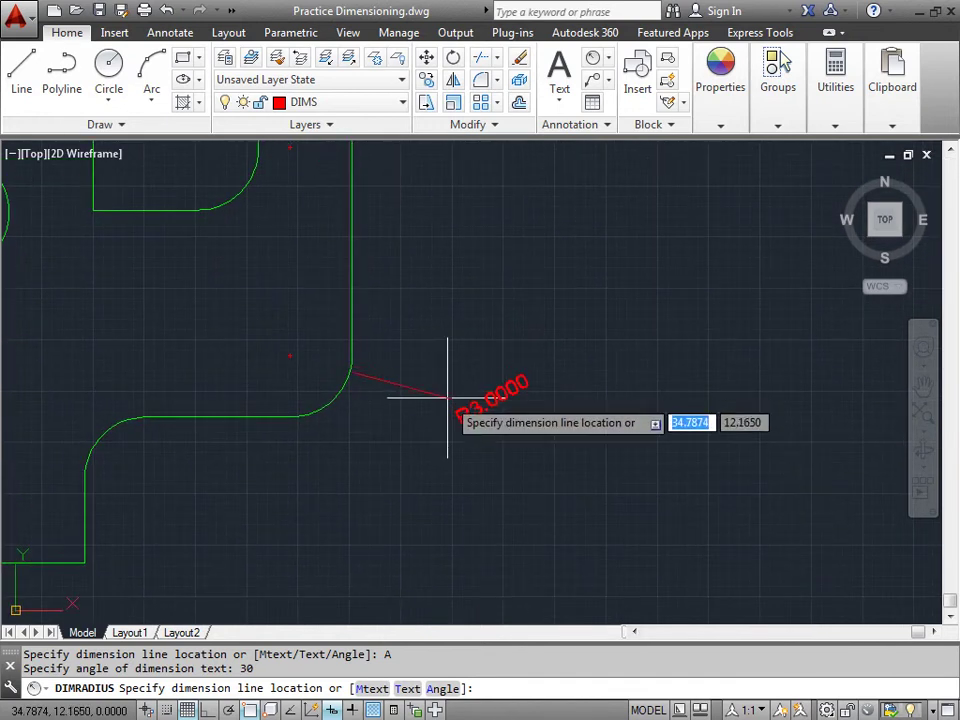
{"action": "left_click", "coordinate": [406, 453]}
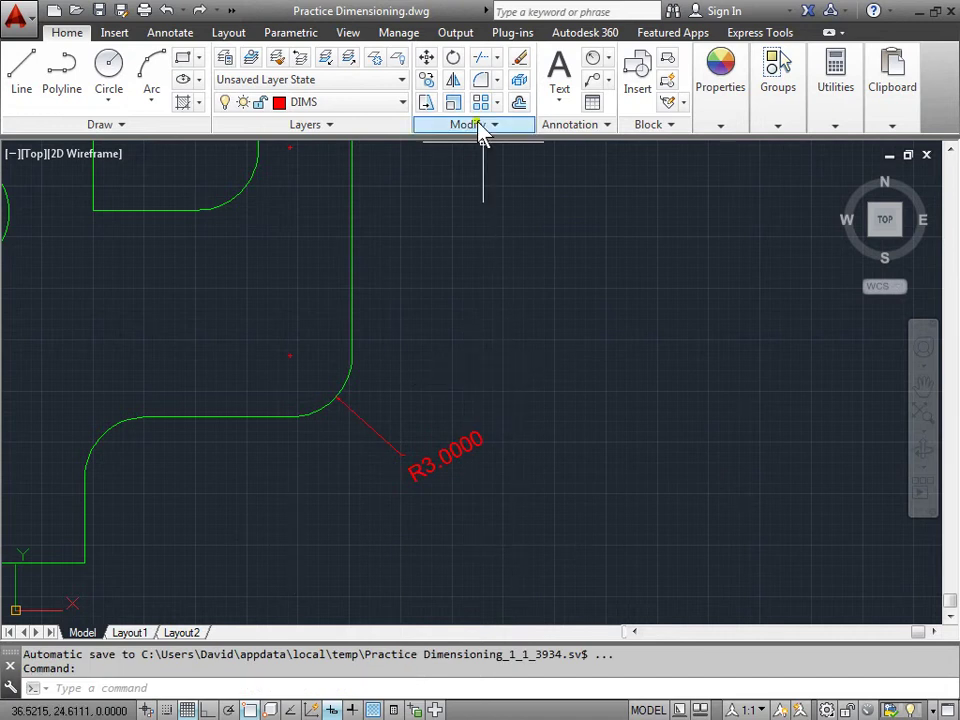
Dimension the upper arc's radius, editing its Mtext to read R3.0000 with 'Typical' on a second line
{"action": "left_click", "coordinate": [593, 58]}
{"action": "left_click", "coordinate": [342, 375]}
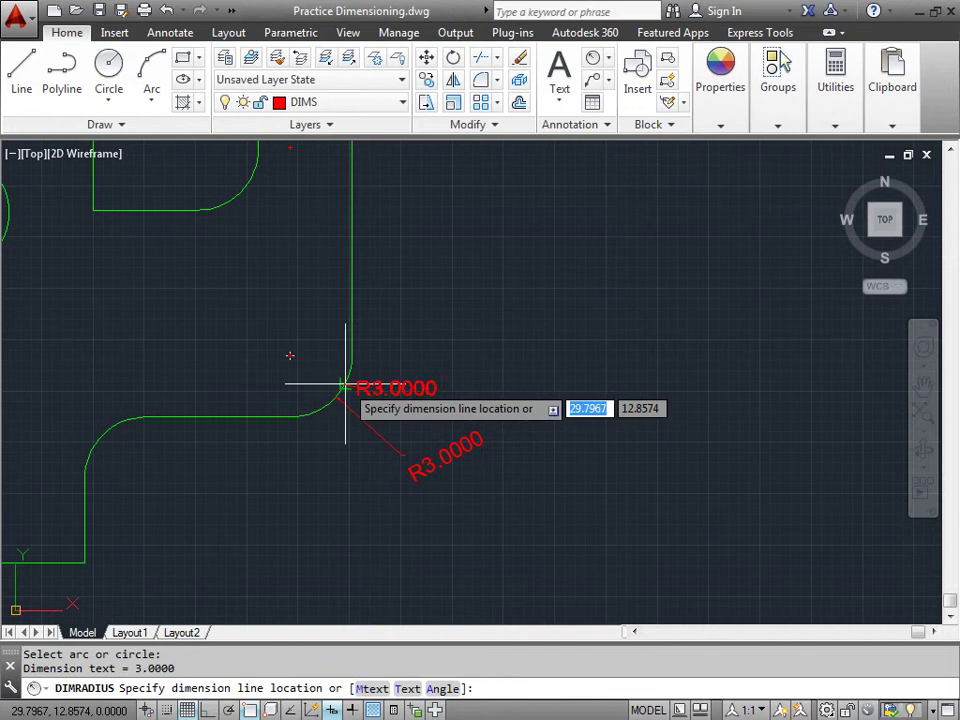
{"action": "right_click", "coordinate": [478, 357]}
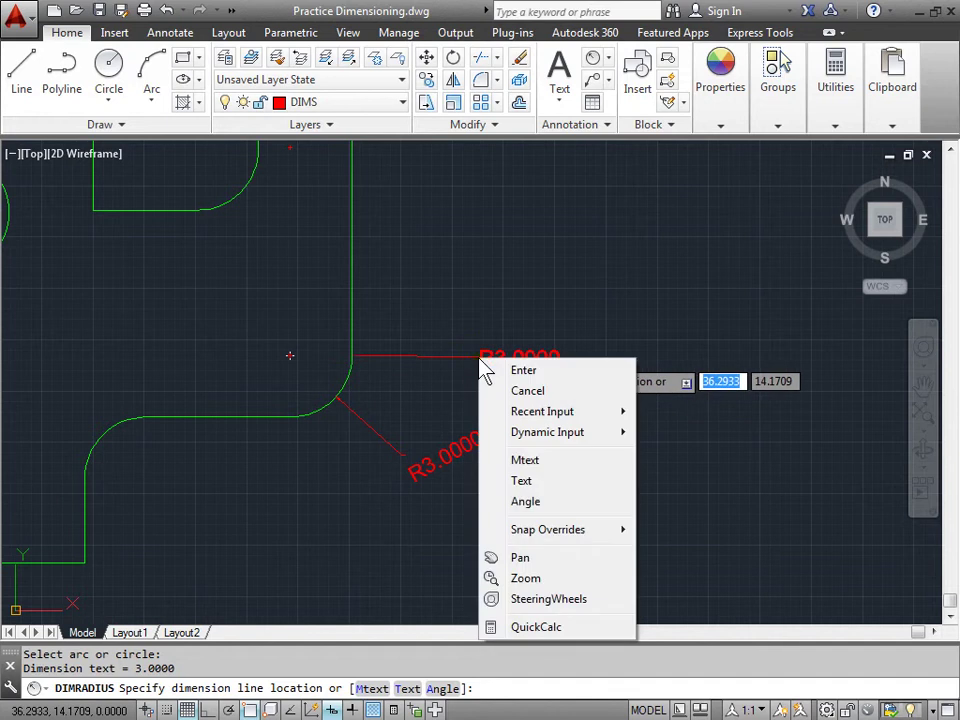
{"action": "left_click", "coordinate": [553, 462]}
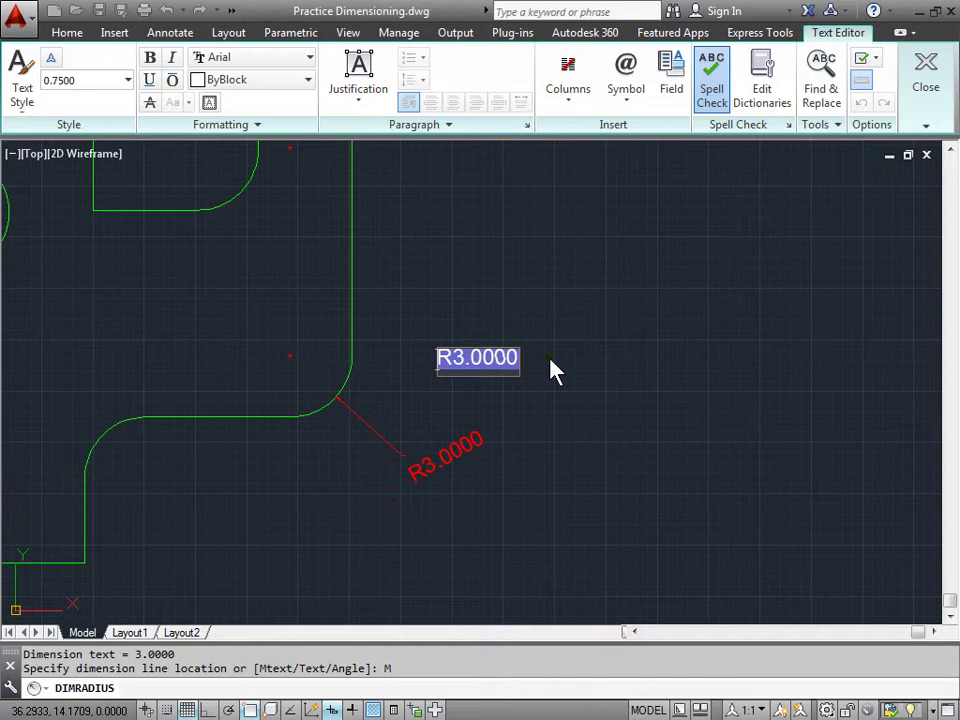
{"action": "type", "text": "3"}
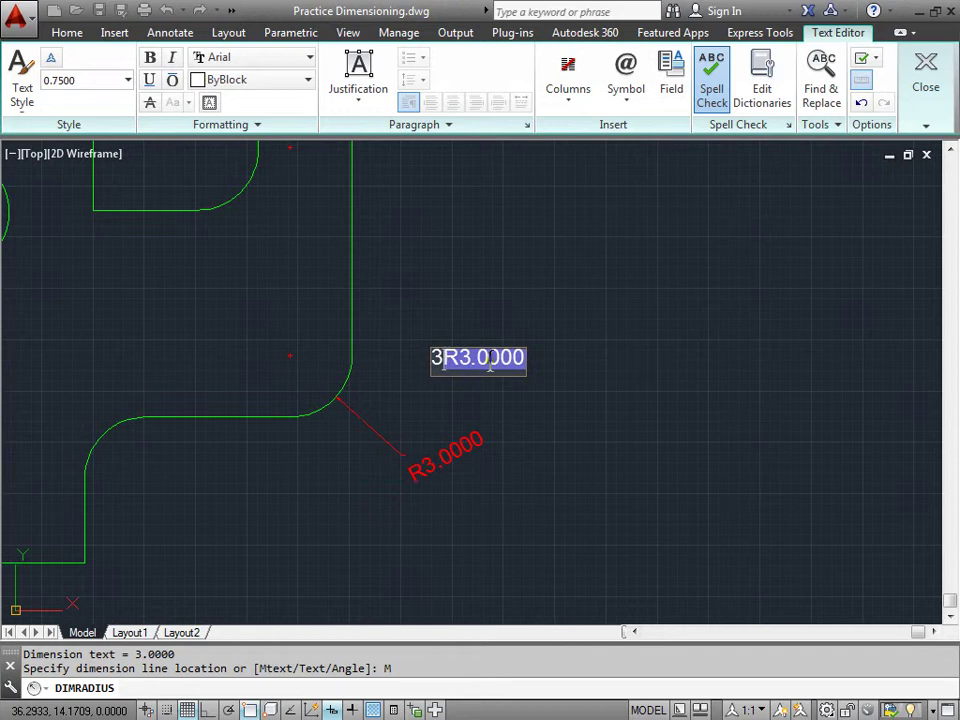
{"action": "left_click_drag", "start_coordinate": [451, 361], "coordinate": [494, 365]}
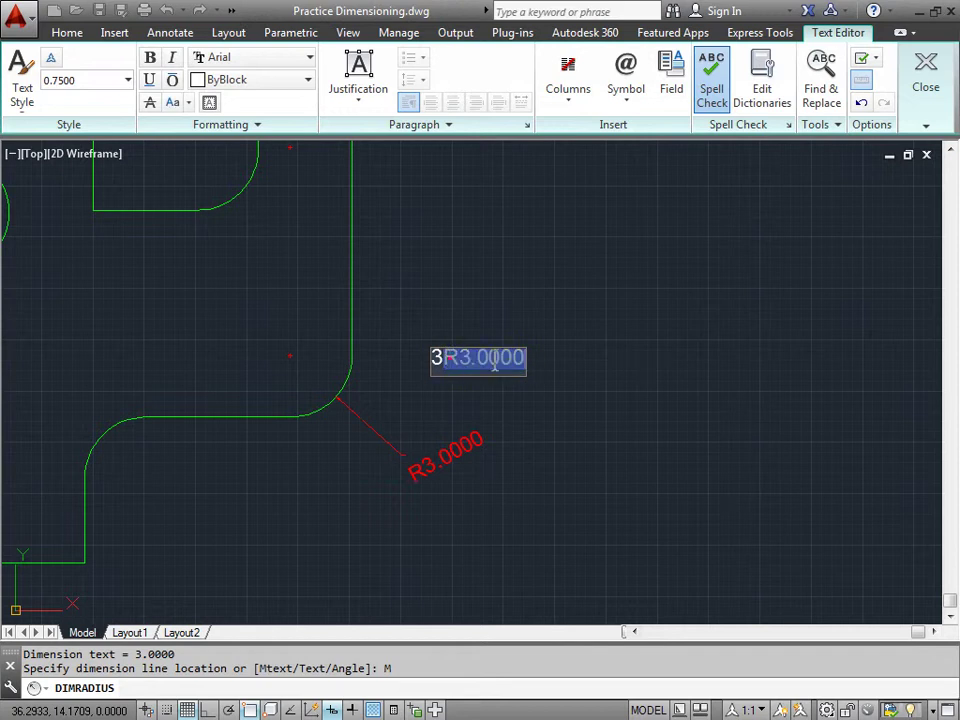
{"action": "key", "text": "Delete"}
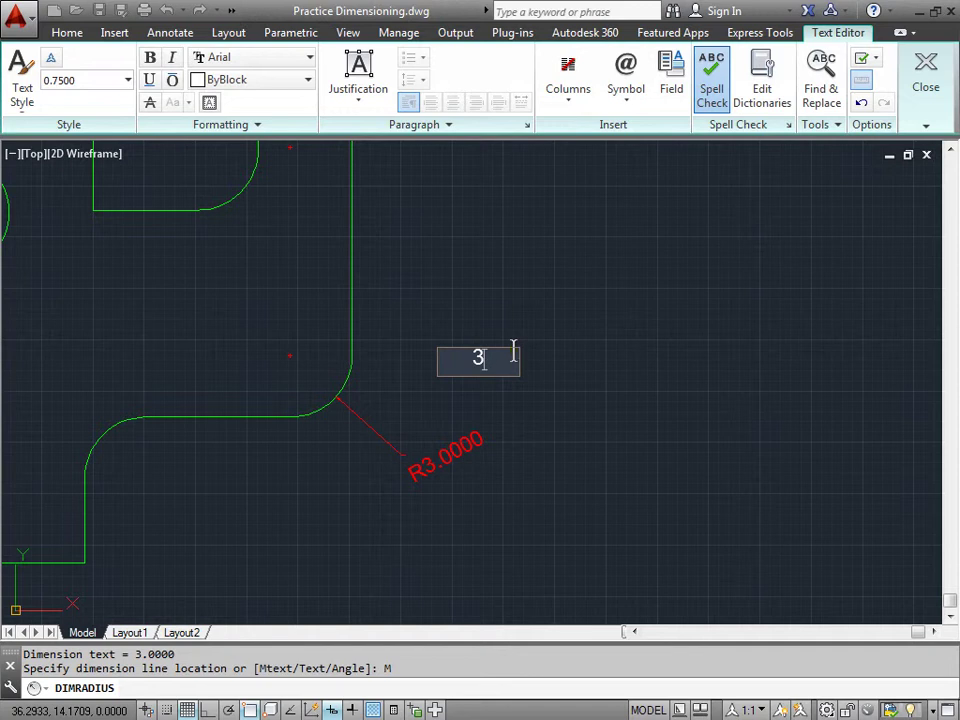
{"action": "key", "text": "ctrl+z"}
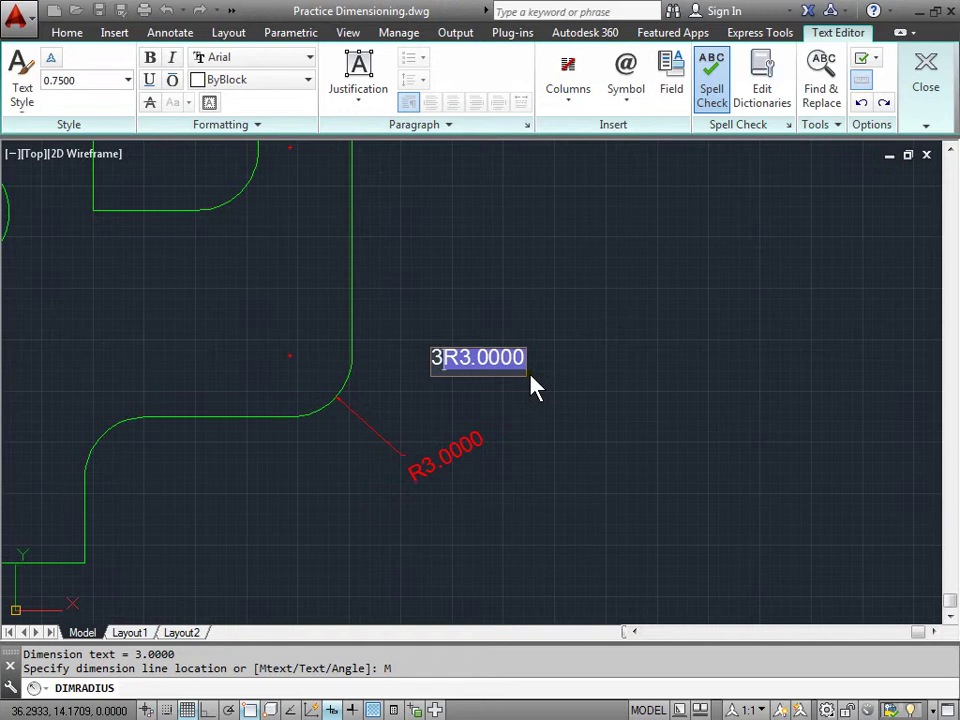
{"action": "key", "text": "BackSpace"}
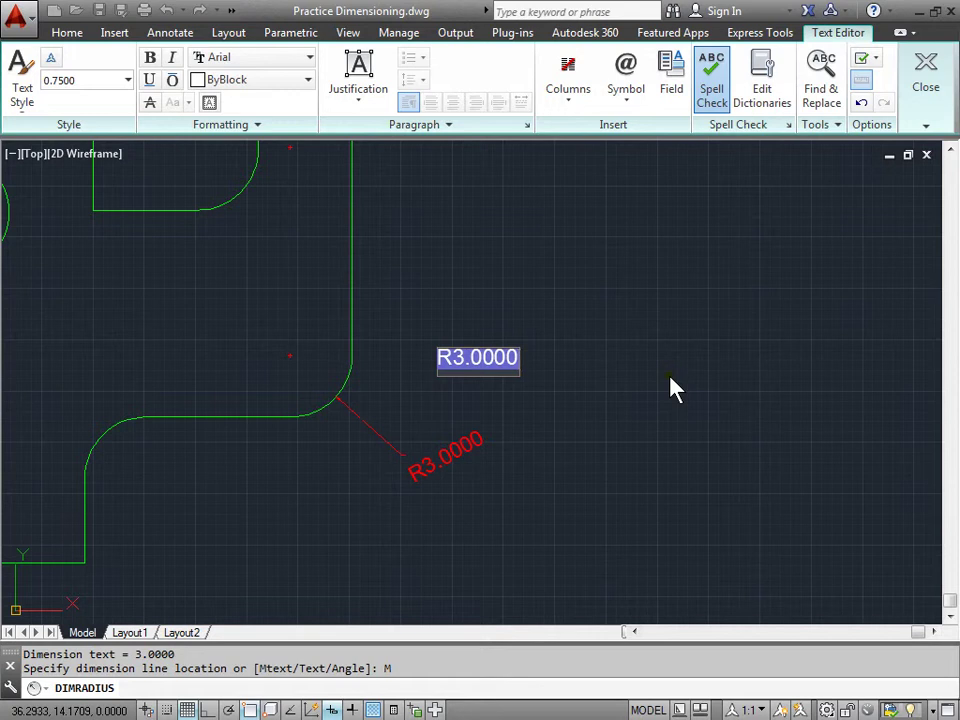
{"action": "key", "text": "Return"}
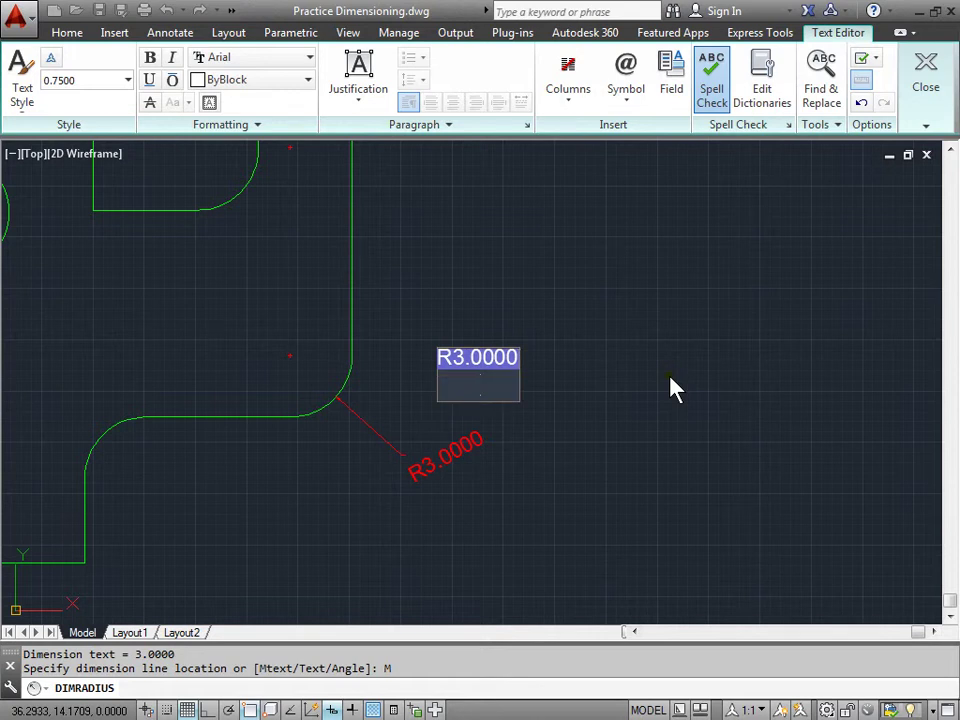
{"action": "type", "text": "Typical"}
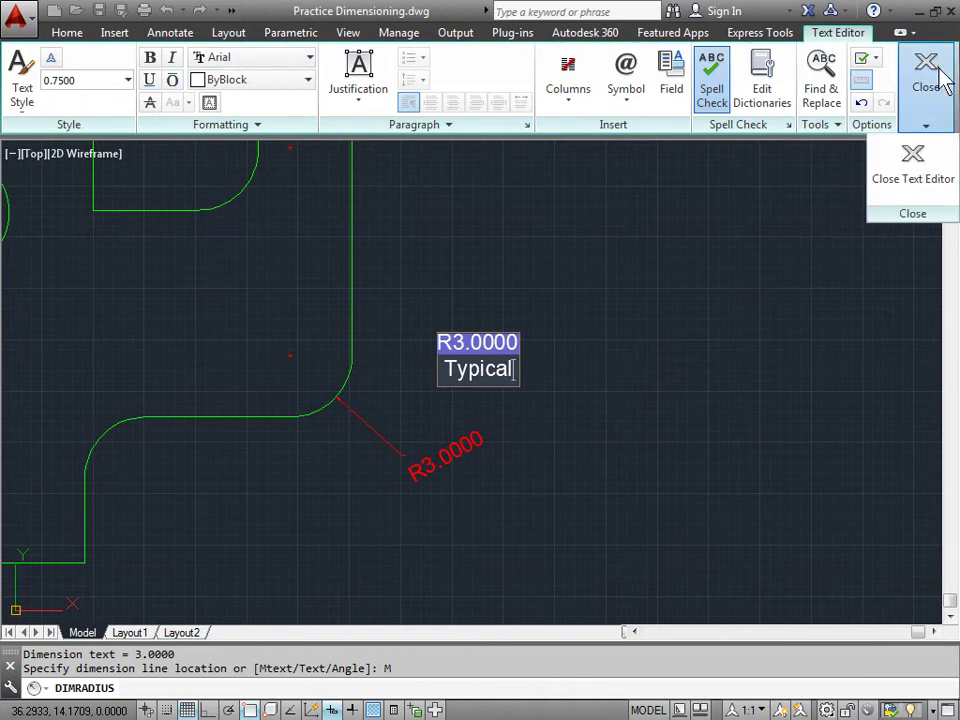
{"action": "left_click", "coordinate": [913, 155]}
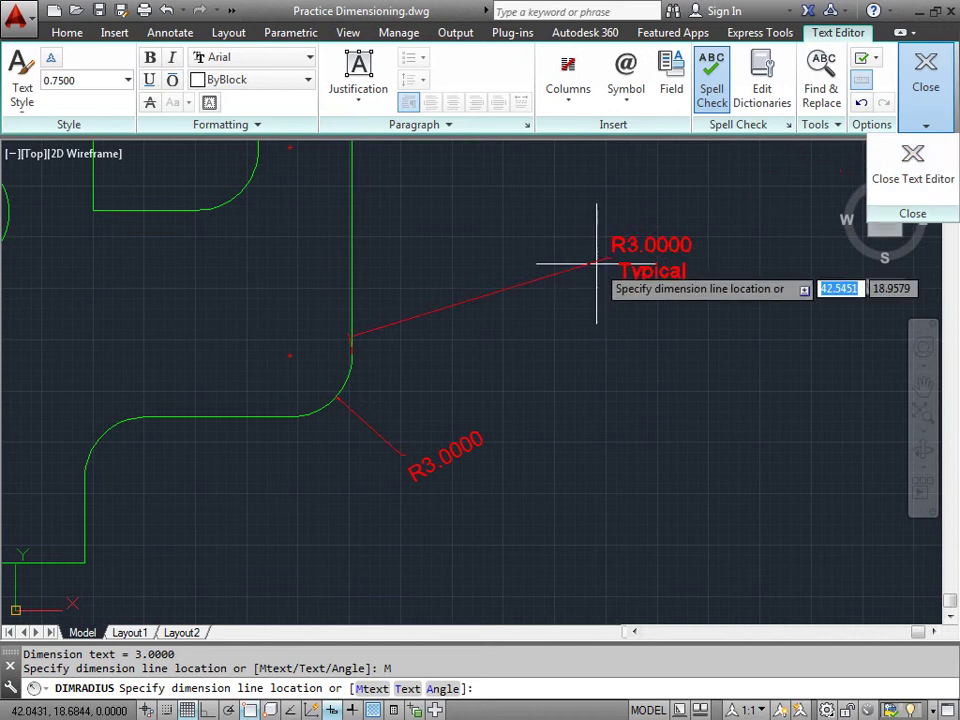
Place the R3.0000 Typical dimension beside the arc and erase the lower plain R3.0000 dimension
{"action": "left_click", "coordinate": [474, 360]}
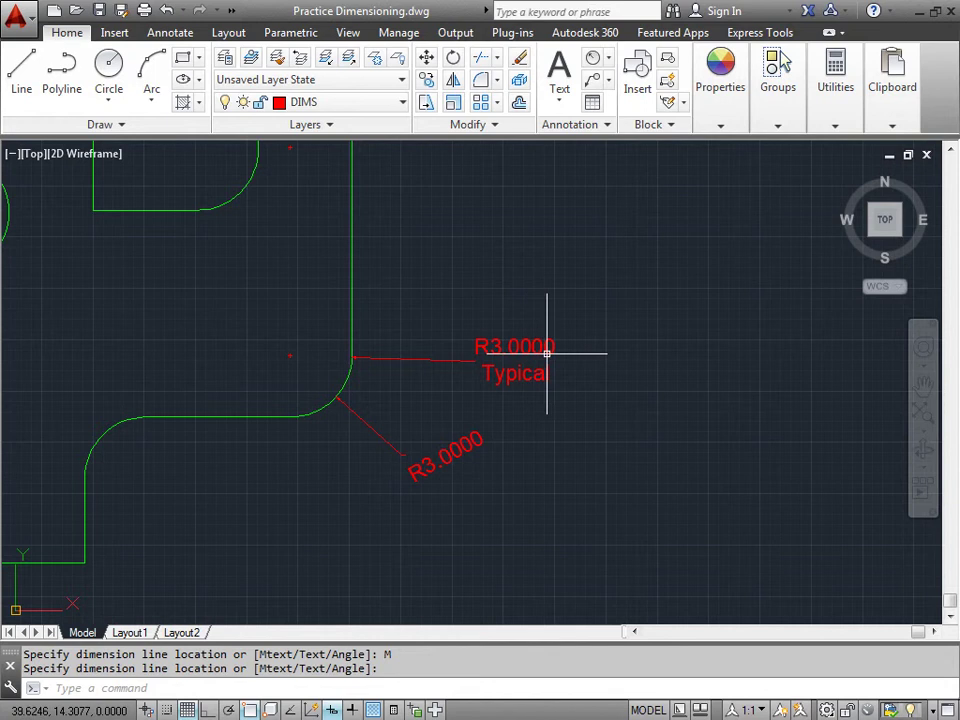
{"action": "left_click", "coordinate": [467, 514]}
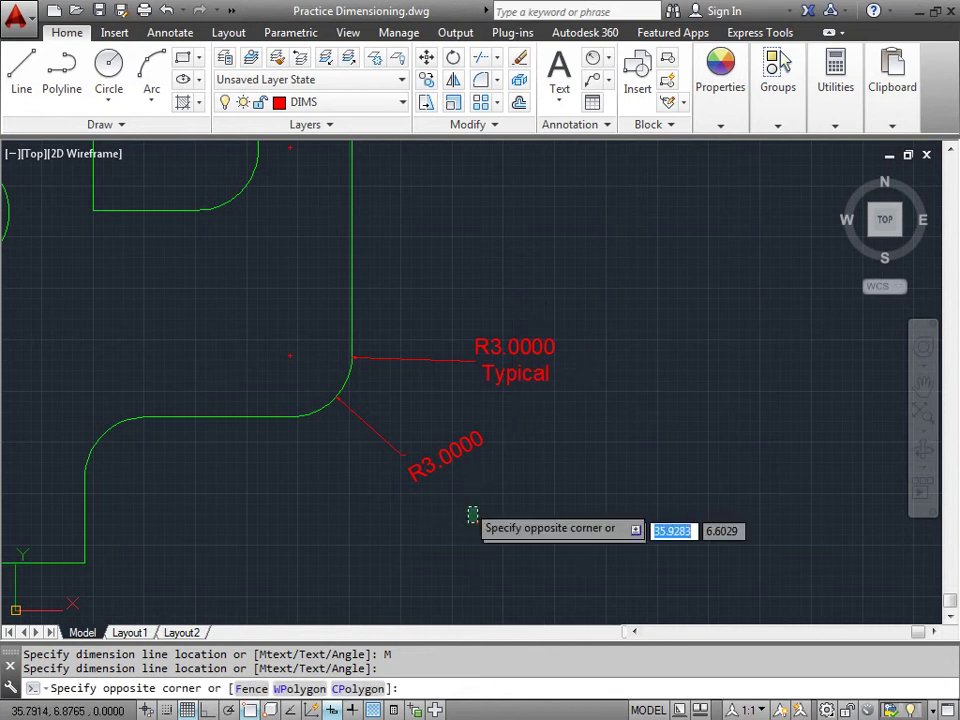
{"action": "left_click", "coordinate": [401, 422]}
{"action": "key", "text": "Delete"}
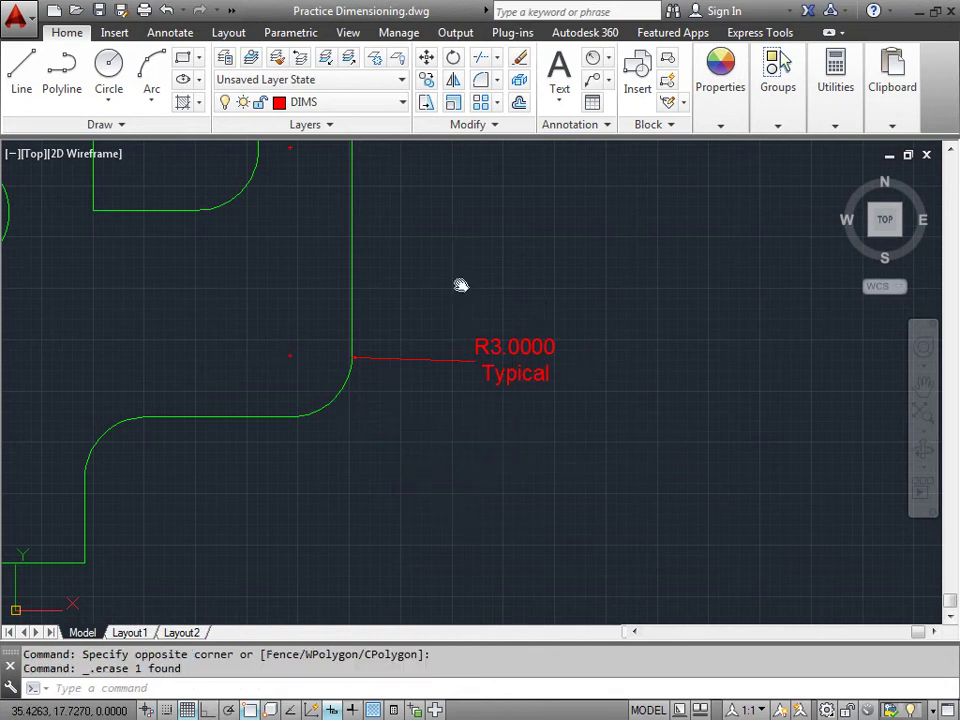
Erase the upper plain R3.0000 dimension and zoom out to show the whole part
{"action": "mouse_move", "coordinate": [456, 285]}
{"action": "middle_mouse_down"}
{"action": "mouse_move", "coordinate": [469, 501]}
{"action": "mouse_move", "coordinate": [496, 520]}
{"action": "middle_mouse_up"}
{"action": "left_click", "coordinate": [489, 354]}
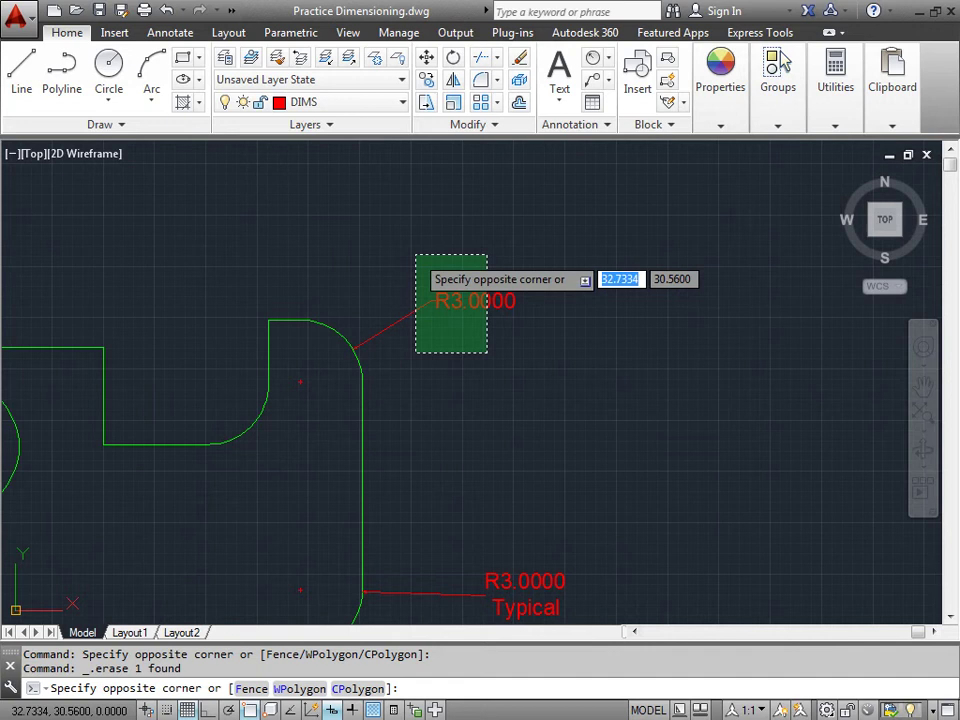
{"action": "left_click", "coordinate": [420, 257]}
{"action": "key", "text": "Delete"}
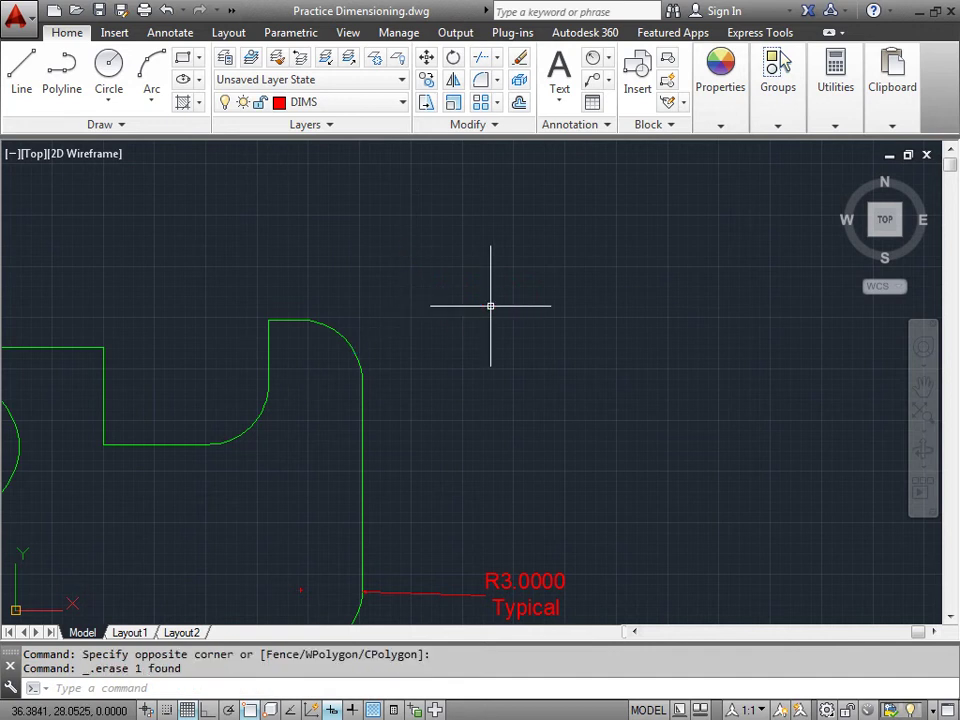
{"action": "middle_click", "coordinate": [490, 306]}
{"action": "middle_click", "coordinate": [490, 306]}
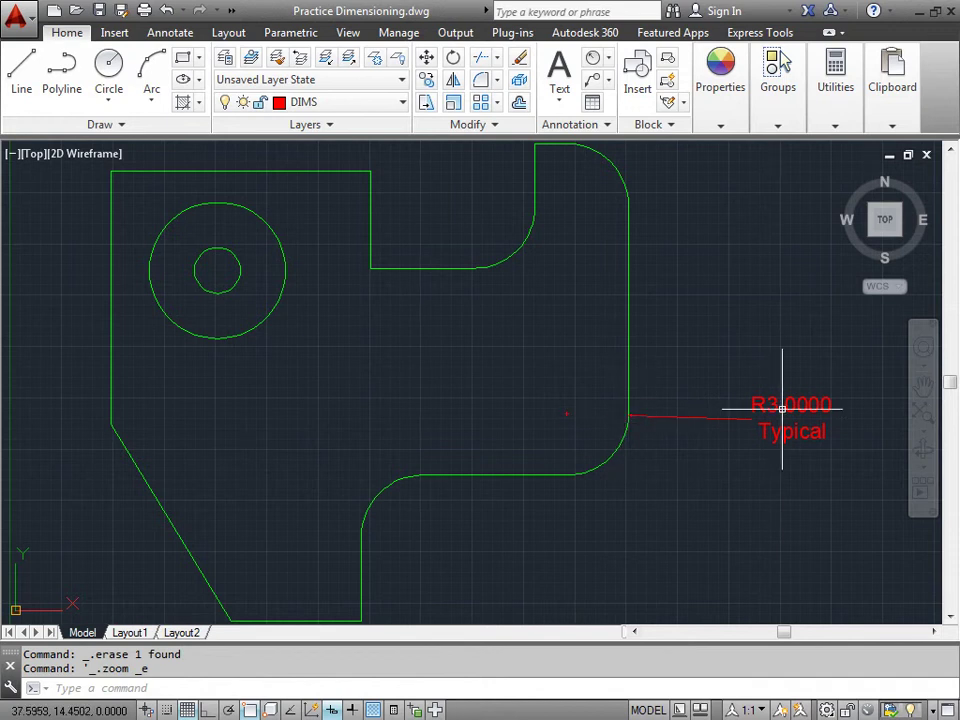
Move the R3.0000 Typical dimension text below-right of the lower-right fillet
{"action": "left_click", "coordinate": [751, 419]}
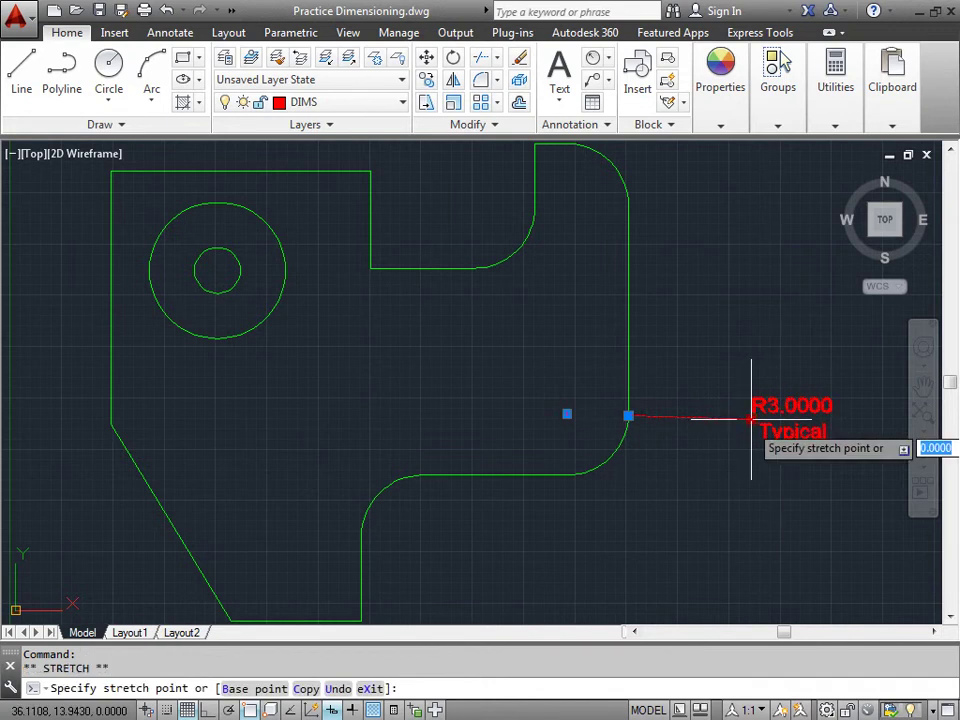
{"action": "left_click", "coordinate": [706, 511]}
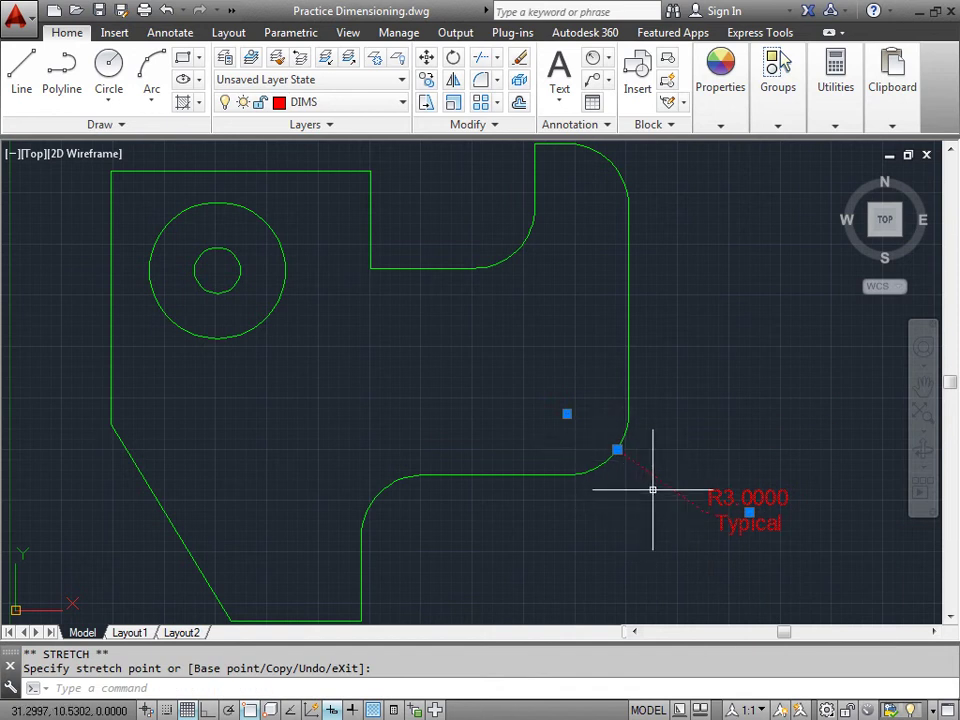
{"action": "key", "text": "Escape"}
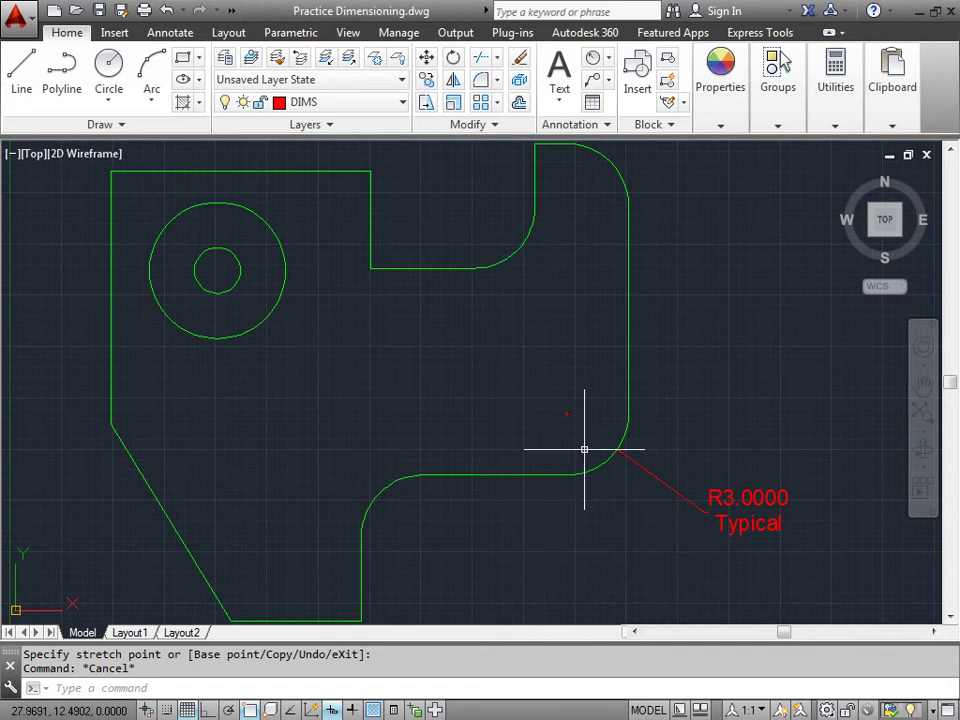
Dimension the top-right fillet at R3.0000, placed to its right, and add a second line 'Typical'
{"action": "left_click", "coordinate": [593, 59]}
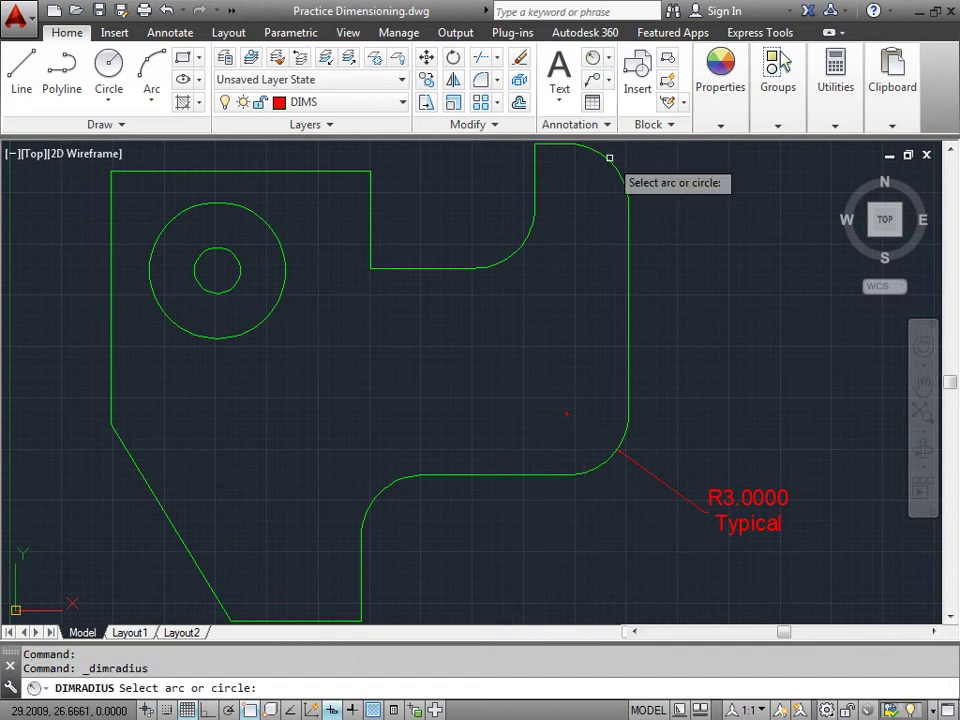
{"action": "left_click", "coordinate": [609, 157]}
{"action": "left_click", "coordinate": [722, 259]}
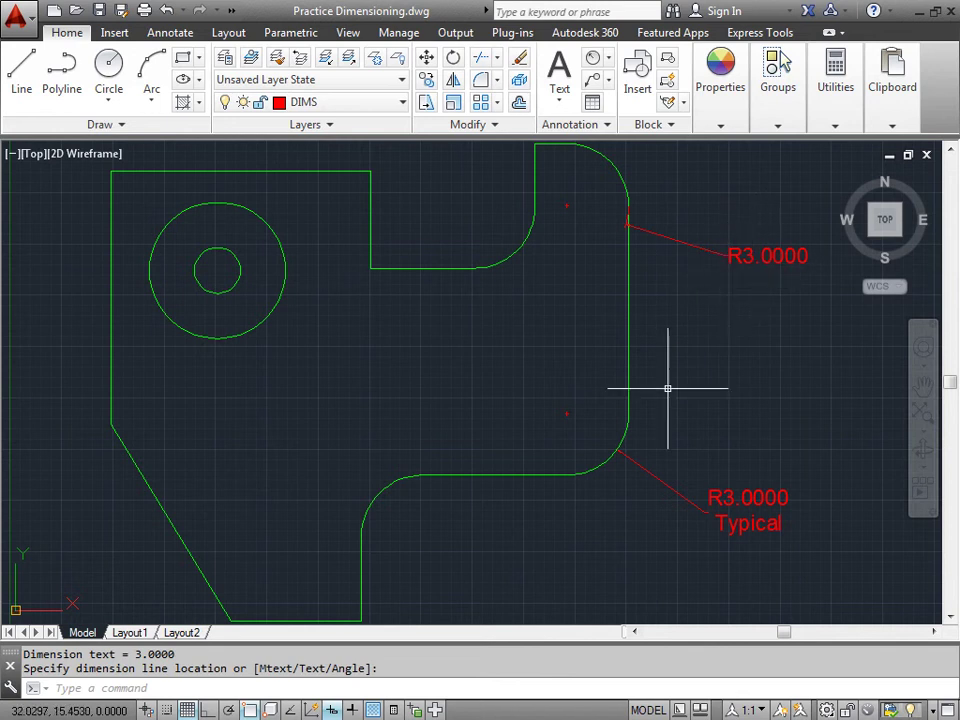
{"action": "double_click", "coordinate": [767, 256]}
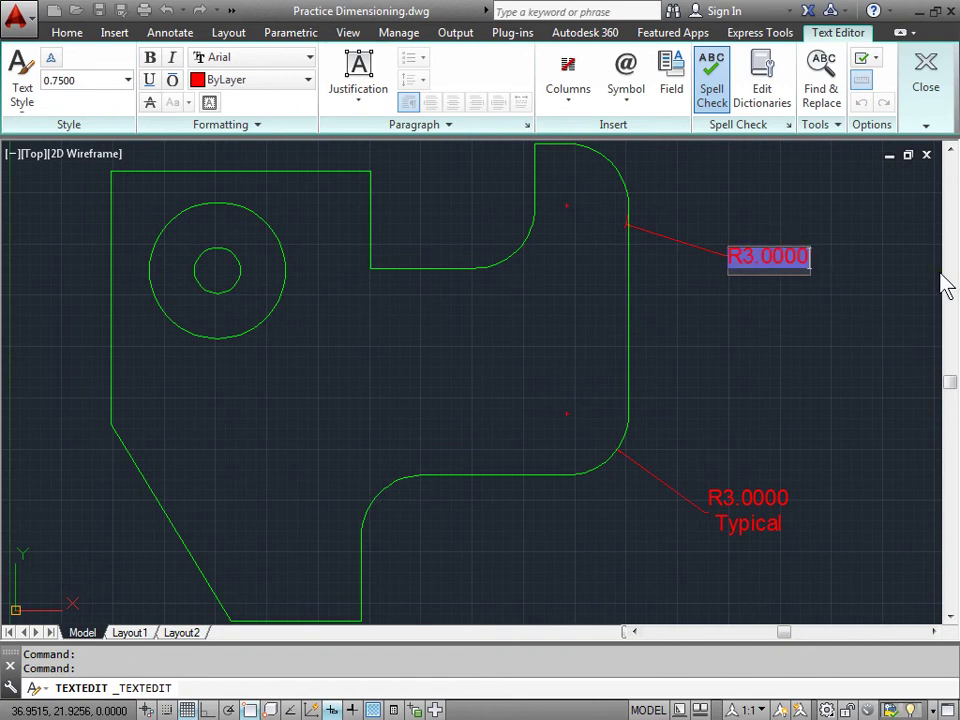
{"action": "key", "text": "Return"}
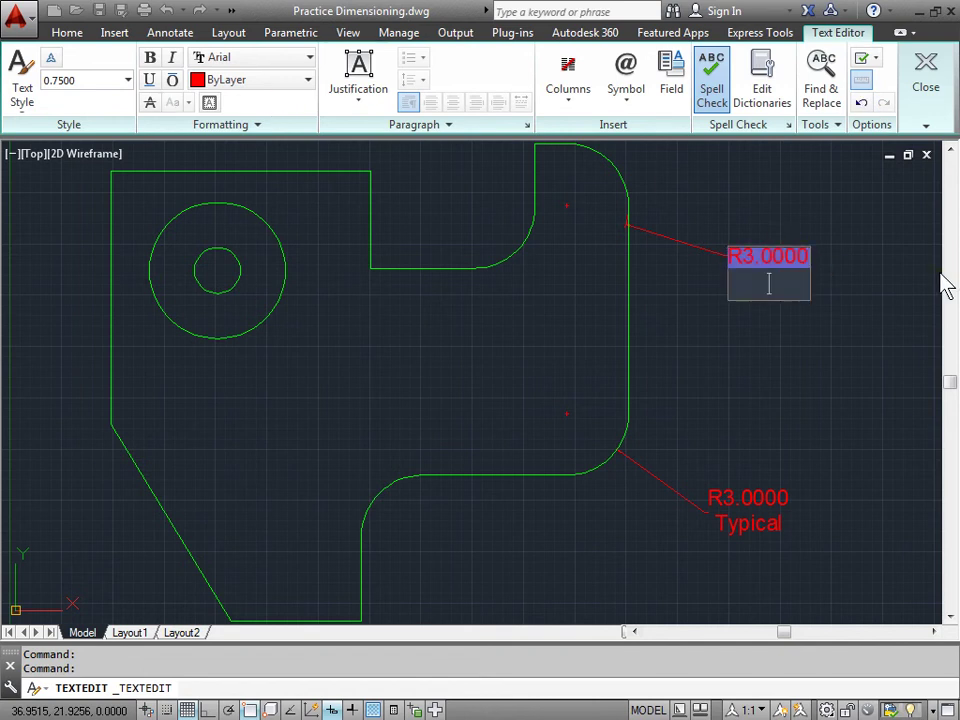
{"action": "type", "text": "Ty"}
{"action": "key", "text": "BackSpace"}
{"action": "key", "text": "BackSpace"}
{"action": "key", "text": "Caps_Lock"}
{"action": "type", "text": "Typic"}
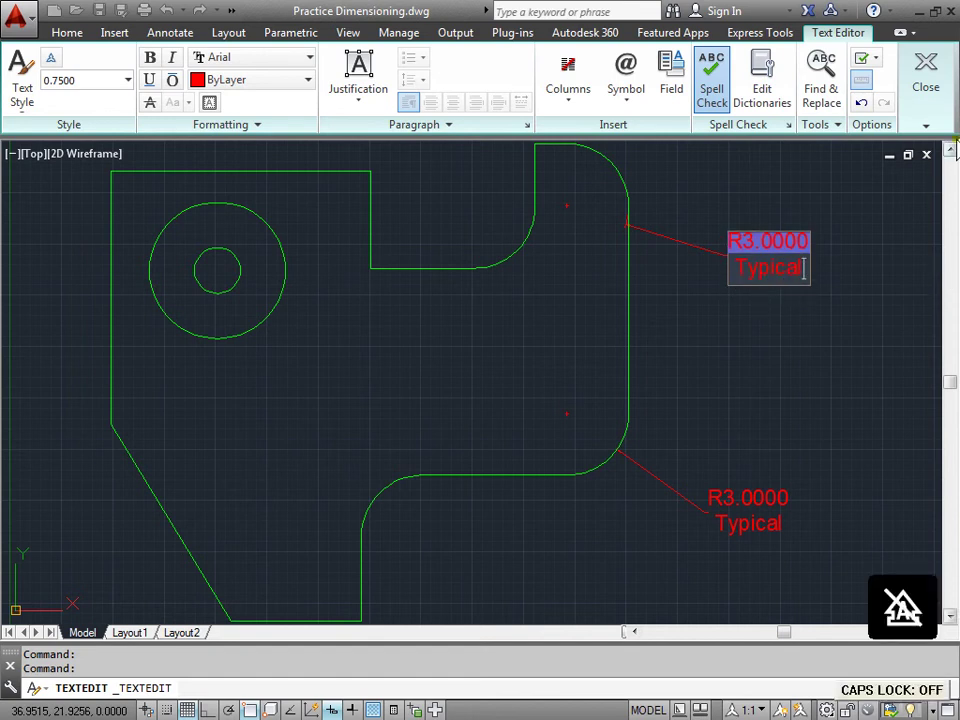
{"action": "type", "text": "al"}
Finish the text edit and erase the lower-right R3.0000 Typical dimension
{"action": "left_click", "coordinate": [930, 95]}
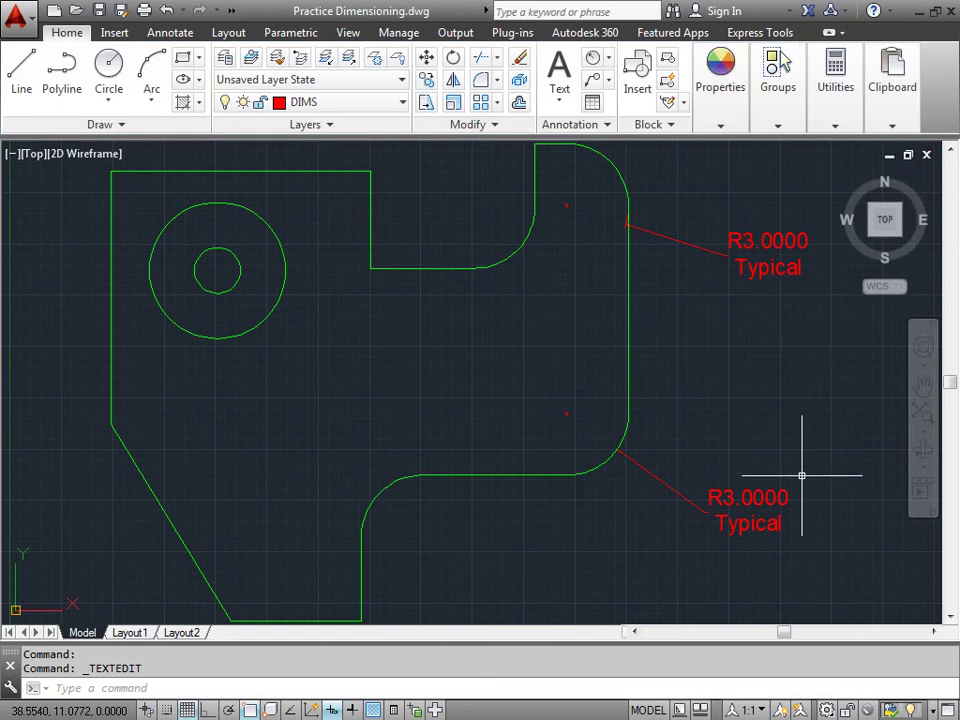
{"action": "left_click", "coordinate": [803, 573]}
{"action": "left_click", "coordinate": [693, 446]}
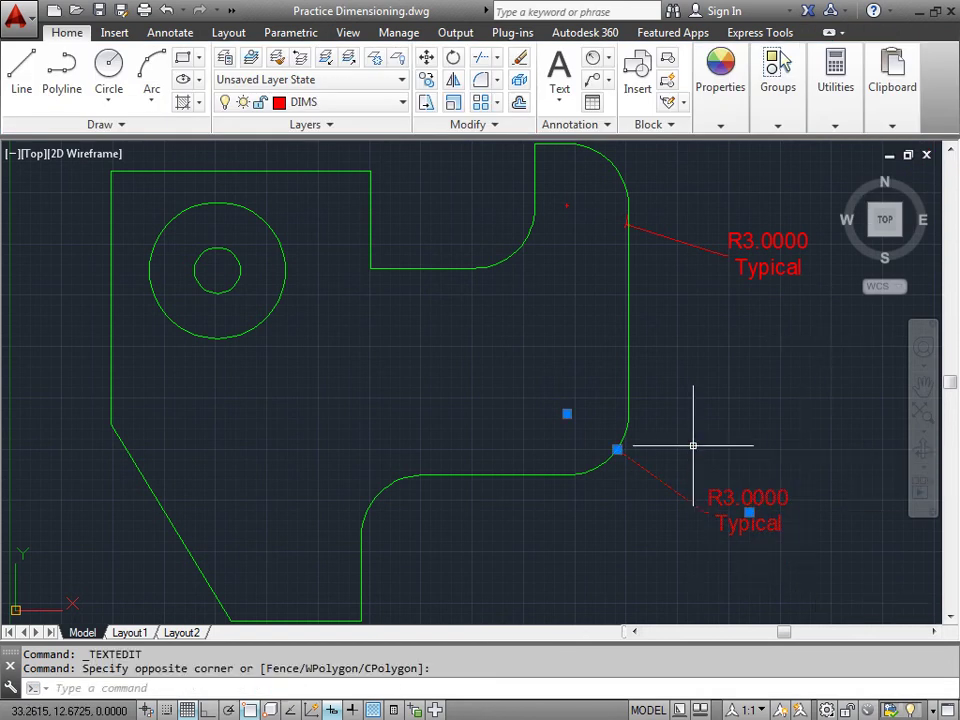
{"action": "key", "text": "Delete"}
{"action": "middle_click_drag", "start_coordinate": [729, 360], "coordinate": [710, 505]}
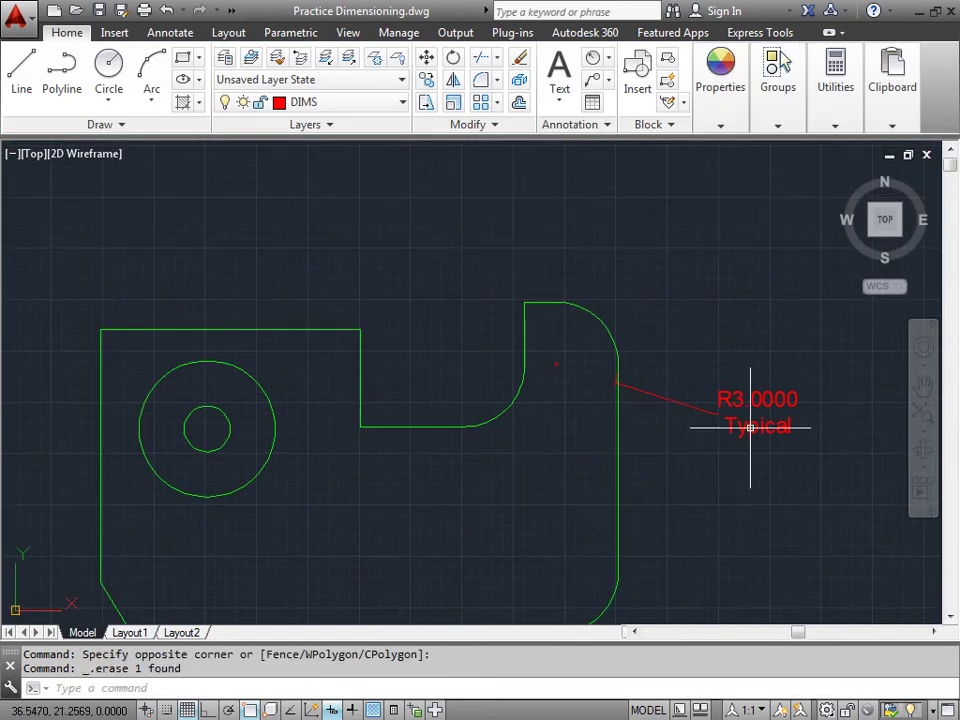
Reposition the upper R3.0000 Typical label just above-right of the top-right arc
{"action": "left_click", "coordinate": [763, 401]}
{"action": "left_click", "coordinate": [756, 411]}
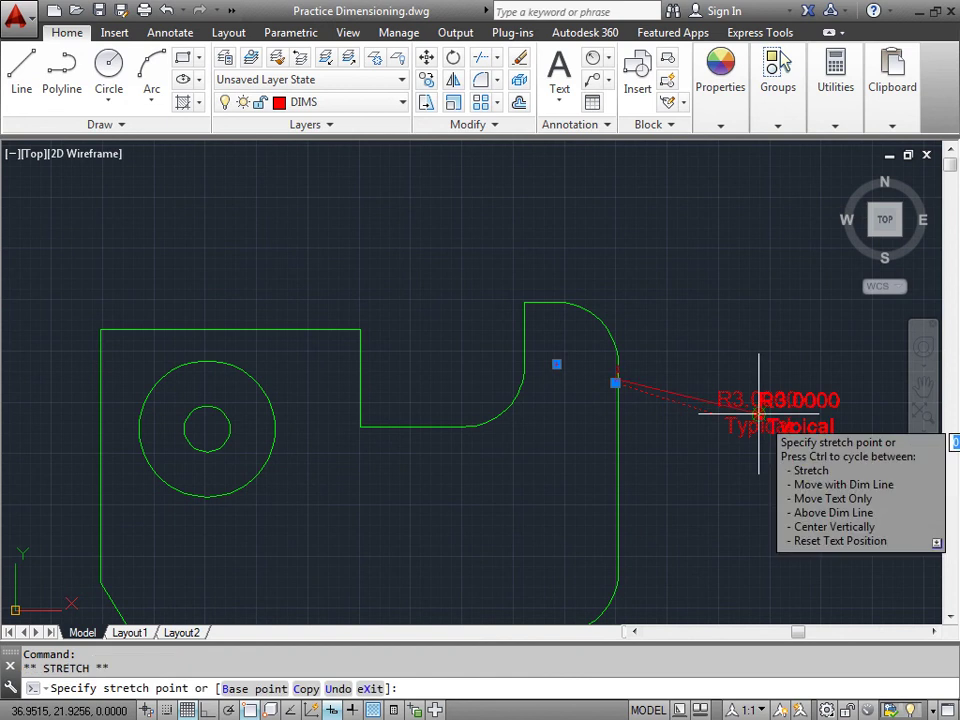
{"action": "left_click", "coordinate": [707, 237]}
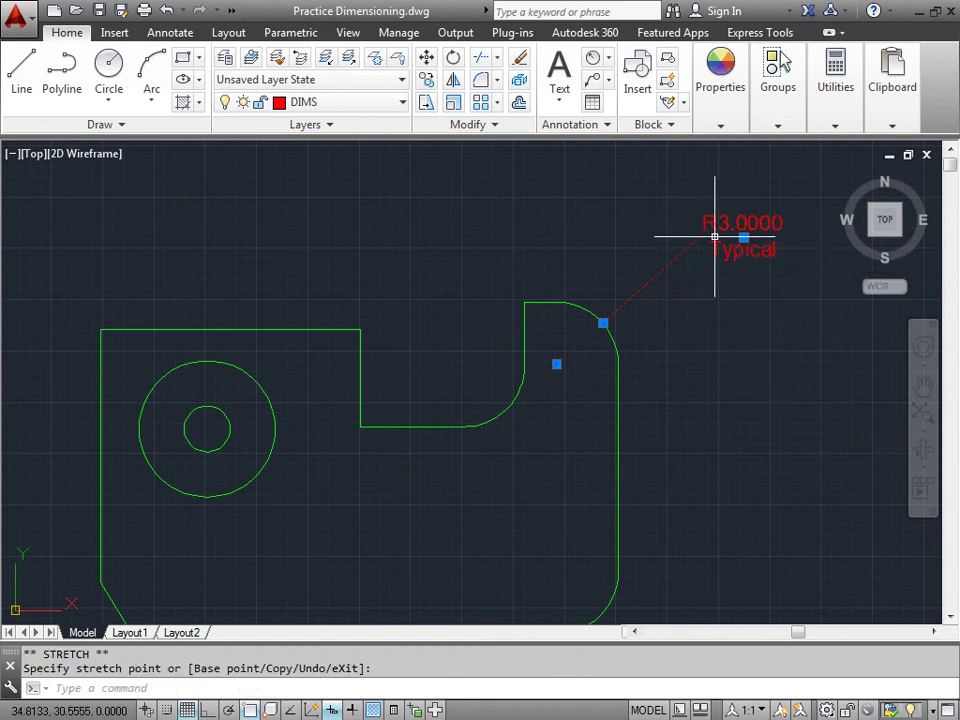
{"action": "left_click", "coordinate": [743, 239]}
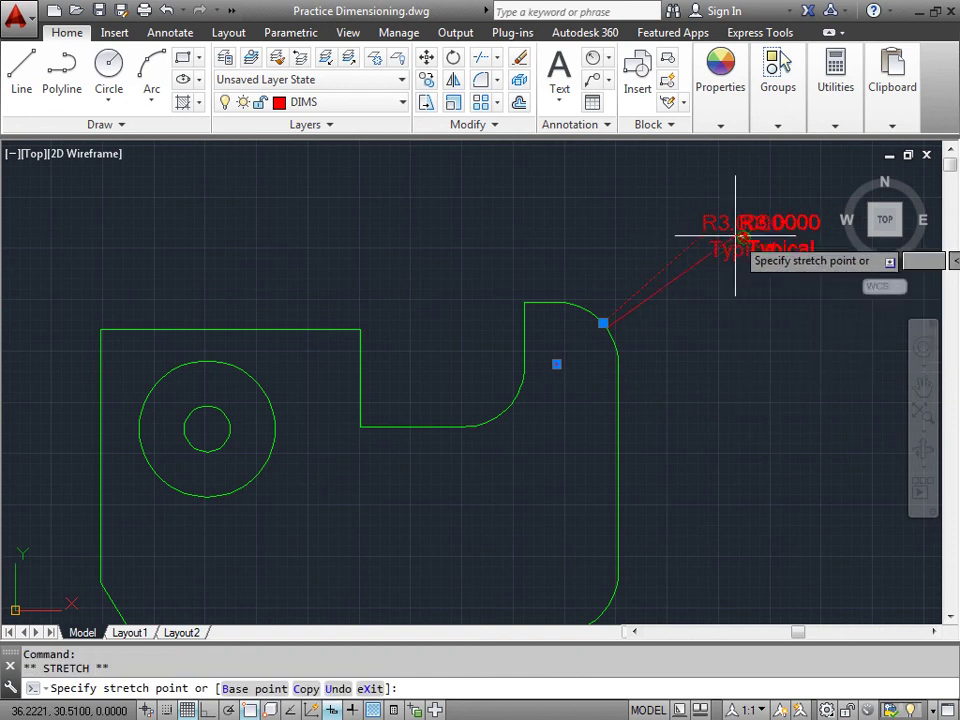
{"action": "left_click", "coordinate": [672, 281]}
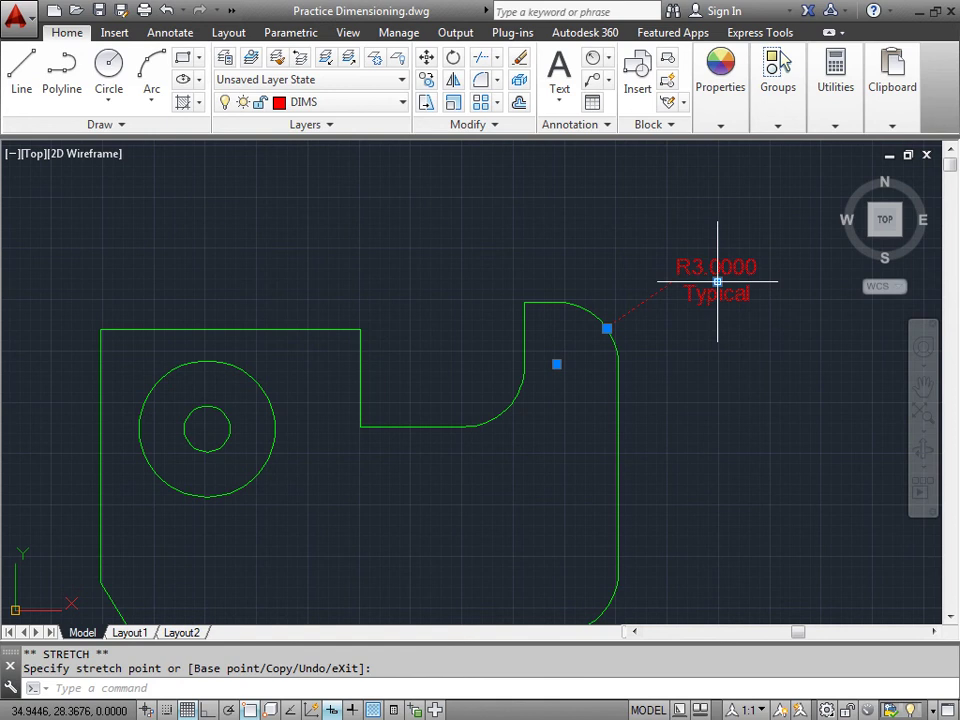
{"action": "mouse_move", "coordinate": [717, 282]}
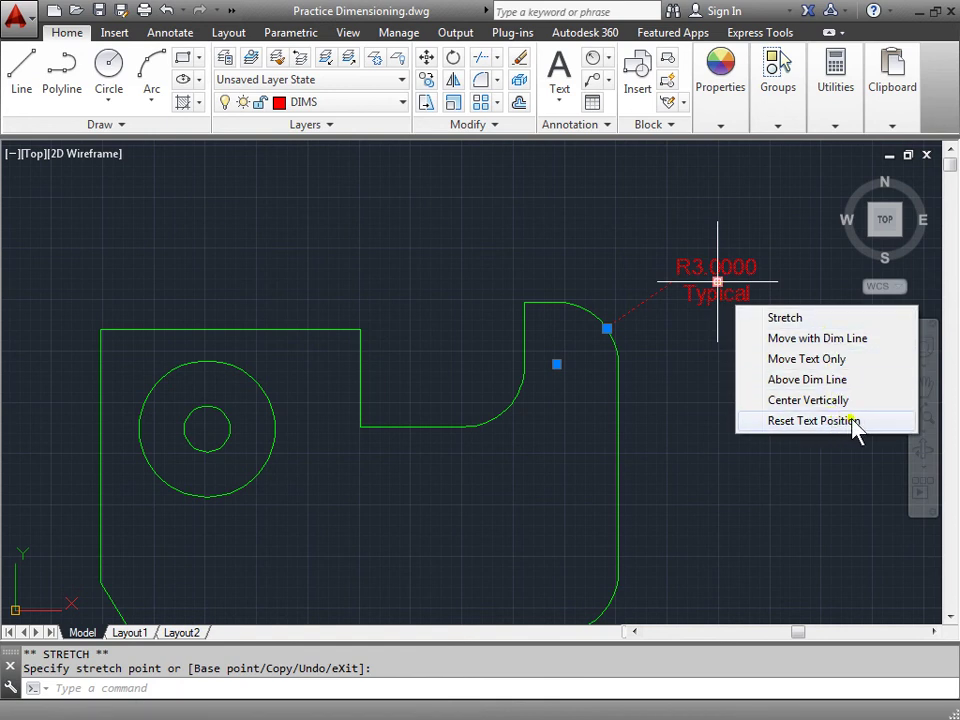
Try placing the dimension text above the dimension line, then cancel and reselect the dimension
{"action": "left_click", "coordinate": [849, 381]}
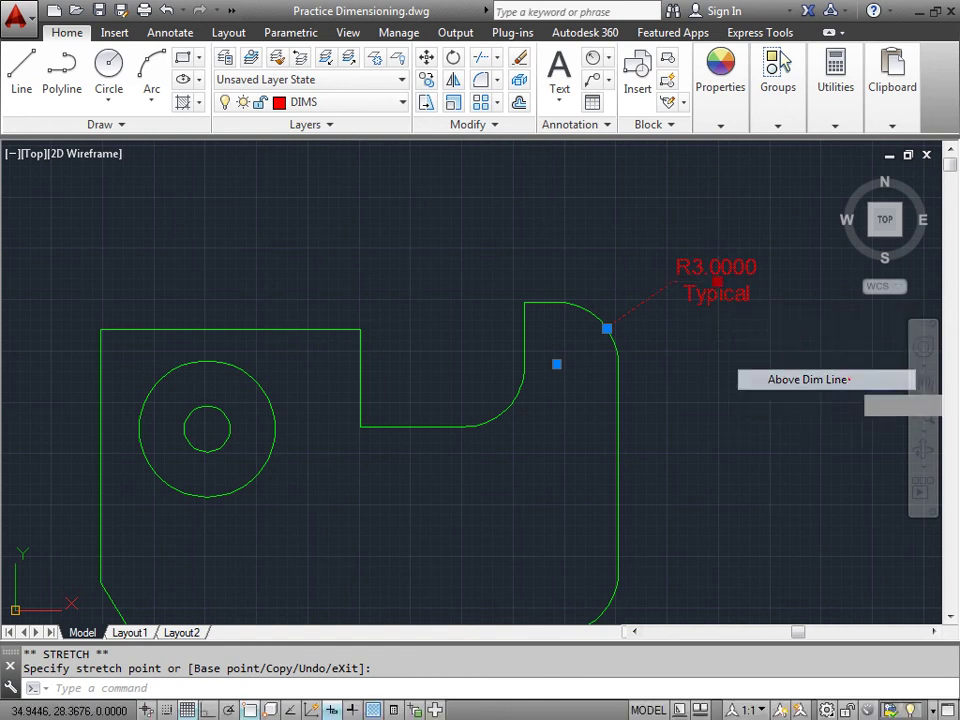
{"action": "key", "text": "Escape"}
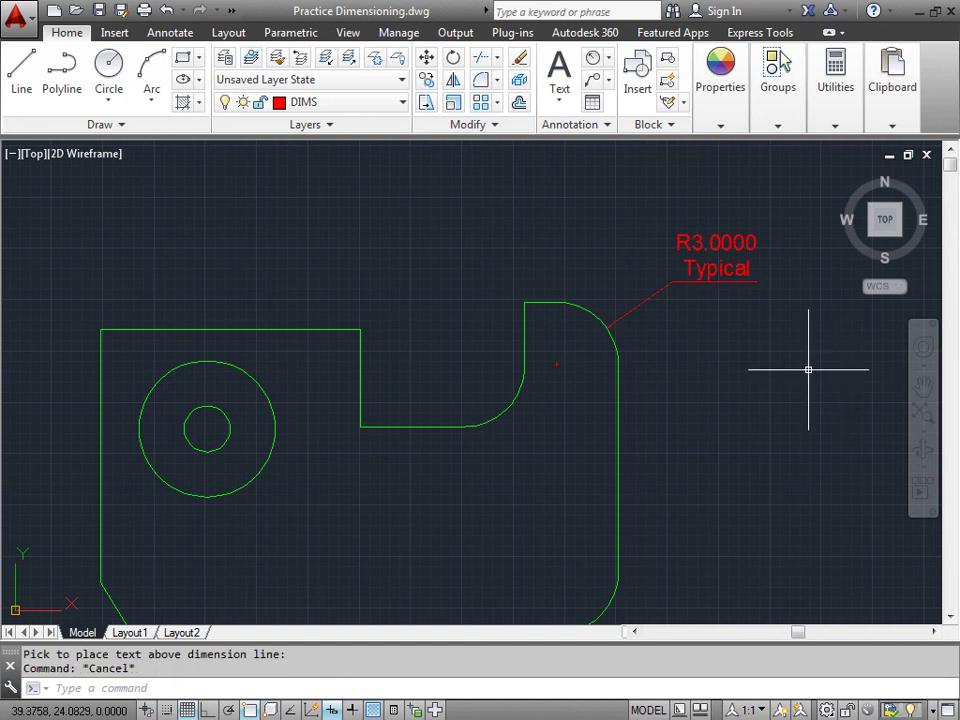
{"action": "left_click", "coordinate": [732, 243]}
{"action": "mouse_move", "coordinate": [718, 282]}
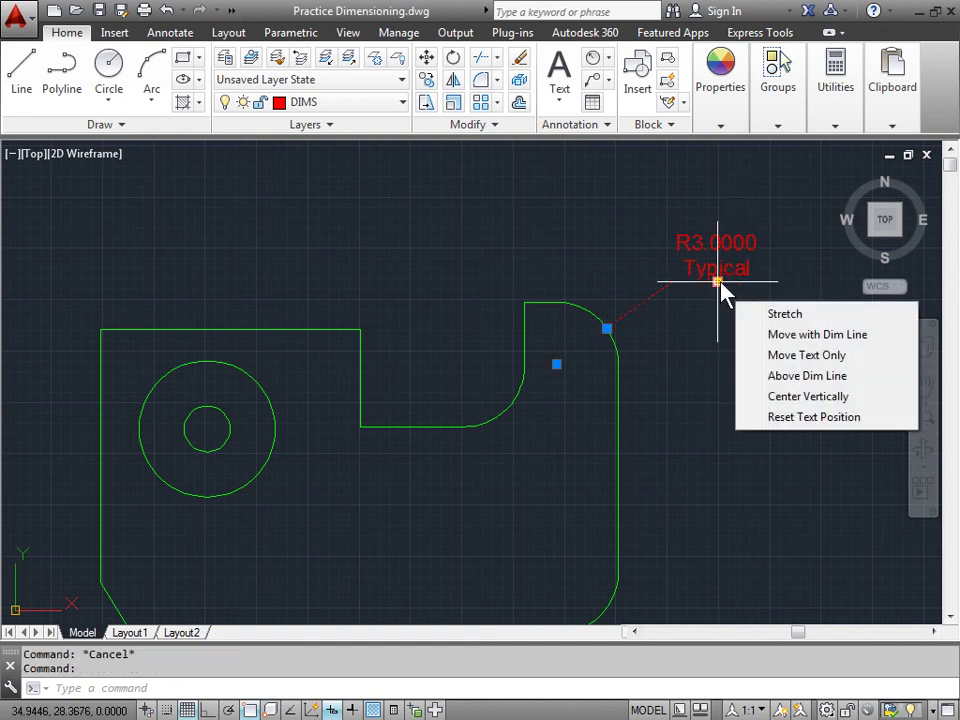
Try Move Text Only, undo it, then nudge the label slightly right above the arc
{"action": "left_click", "coordinate": [810, 355]}
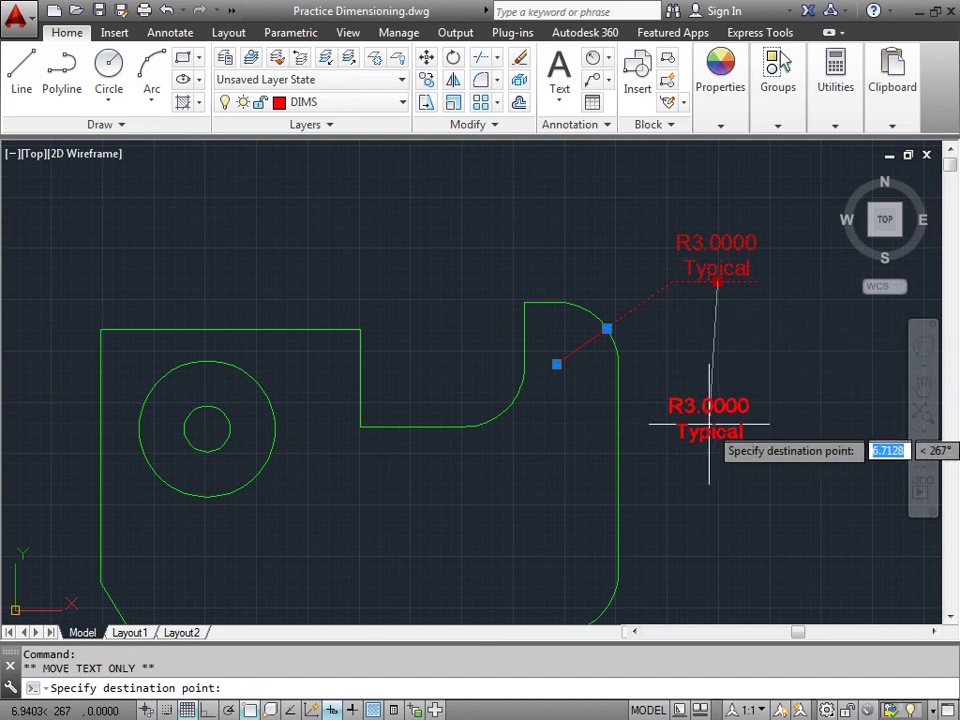
{"action": "right_click", "coordinate": [737, 518]}
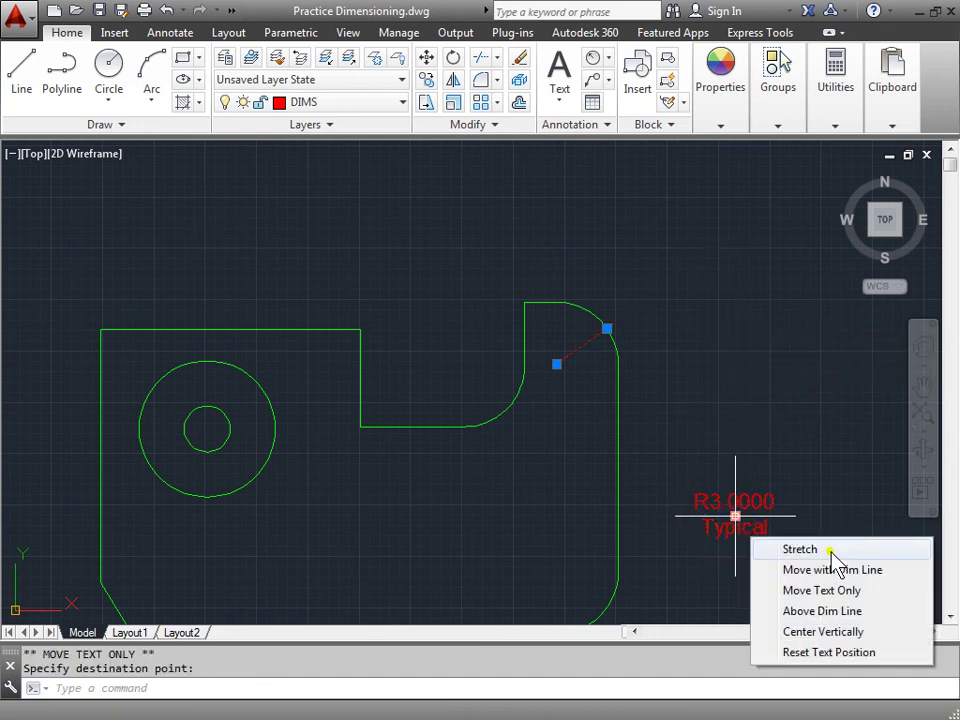
{"action": "key", "text": "Escape"}
{"action": "key", "text": "Escape"}
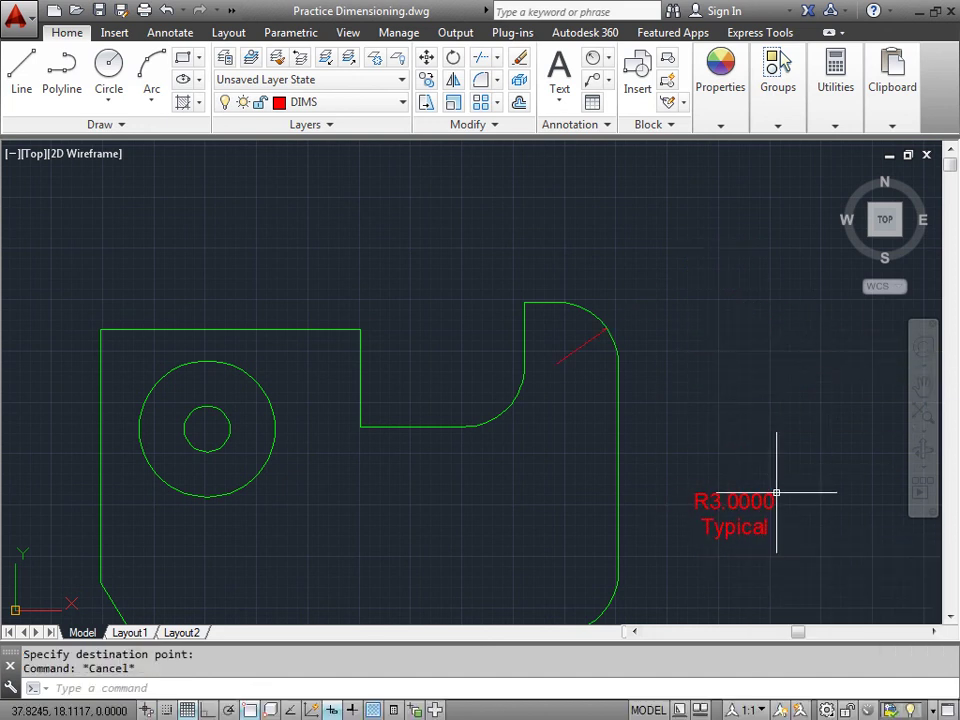
{"action": "key", "text": "ctrl+z"}
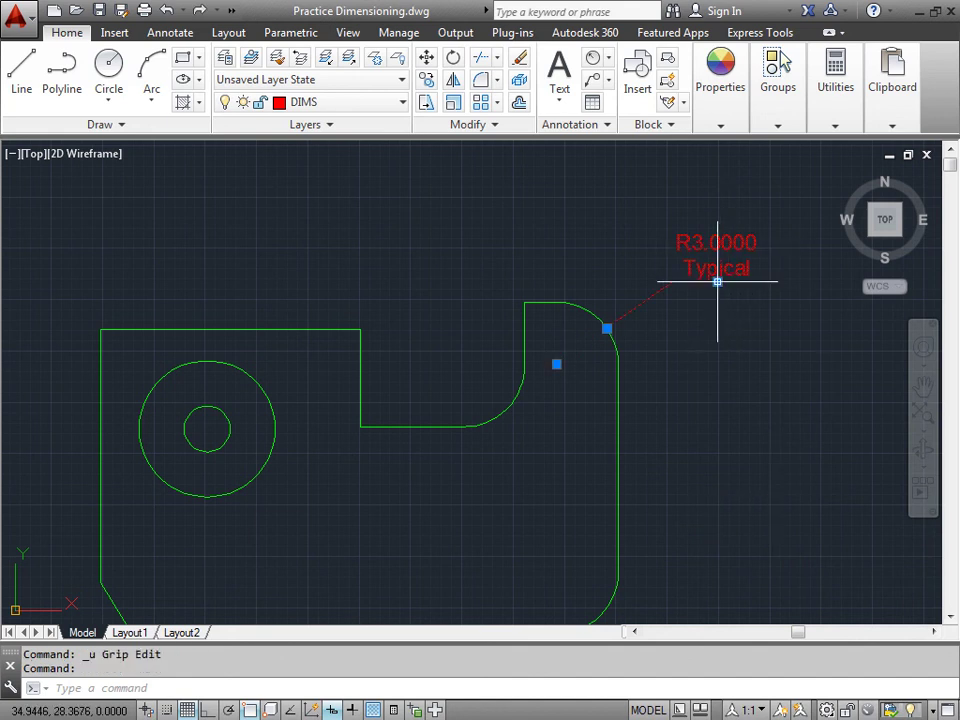
{"action": "left_click", "coordinate": [717, 282]}
{"action": "left_click", "coordinate": [712, 283]}
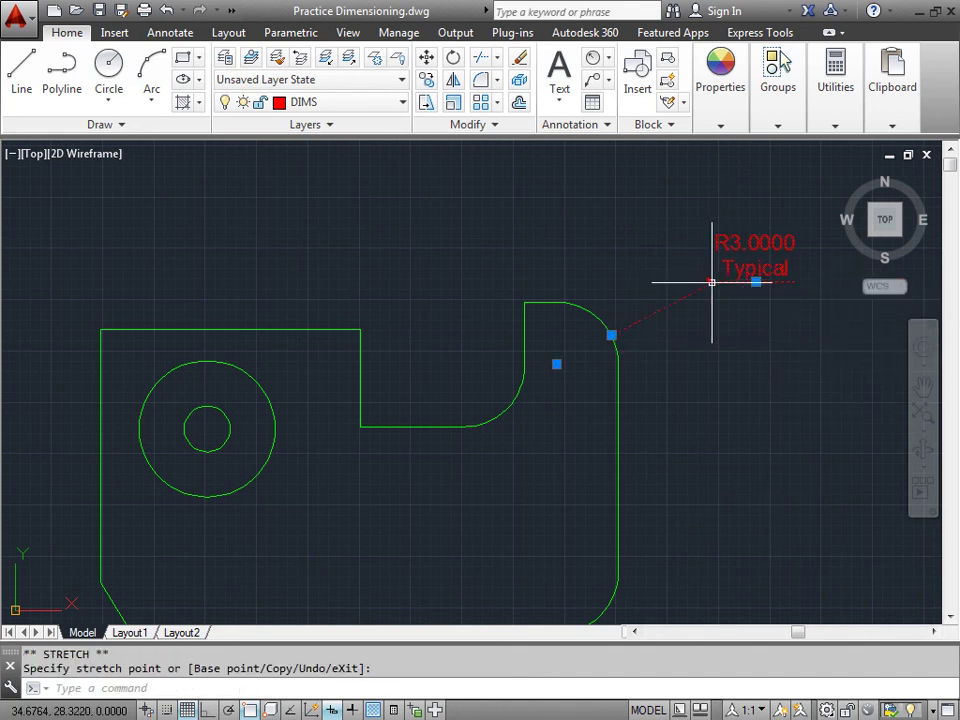